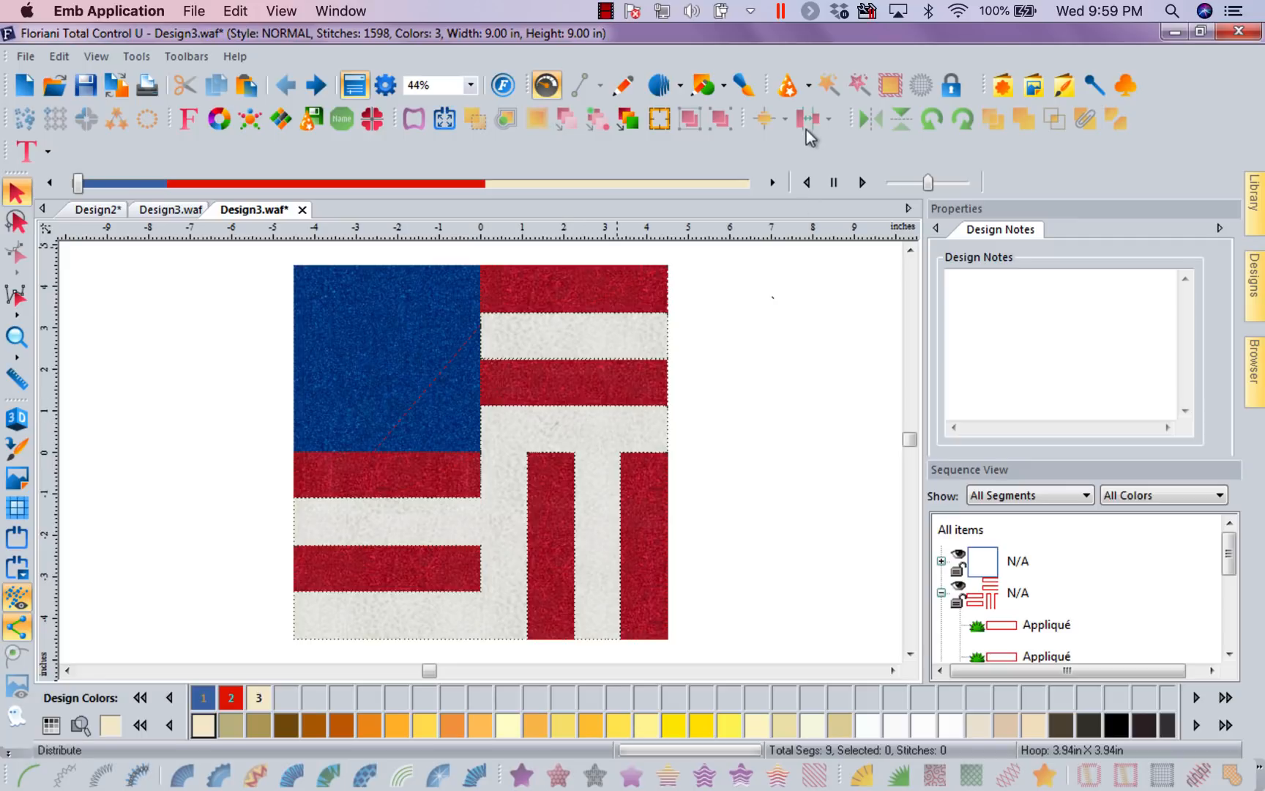
Draw a black rectangle of about 9.10 by 9.07 in around the whole flag block
{"action": "left_click", "coordinate": [723, 88]}
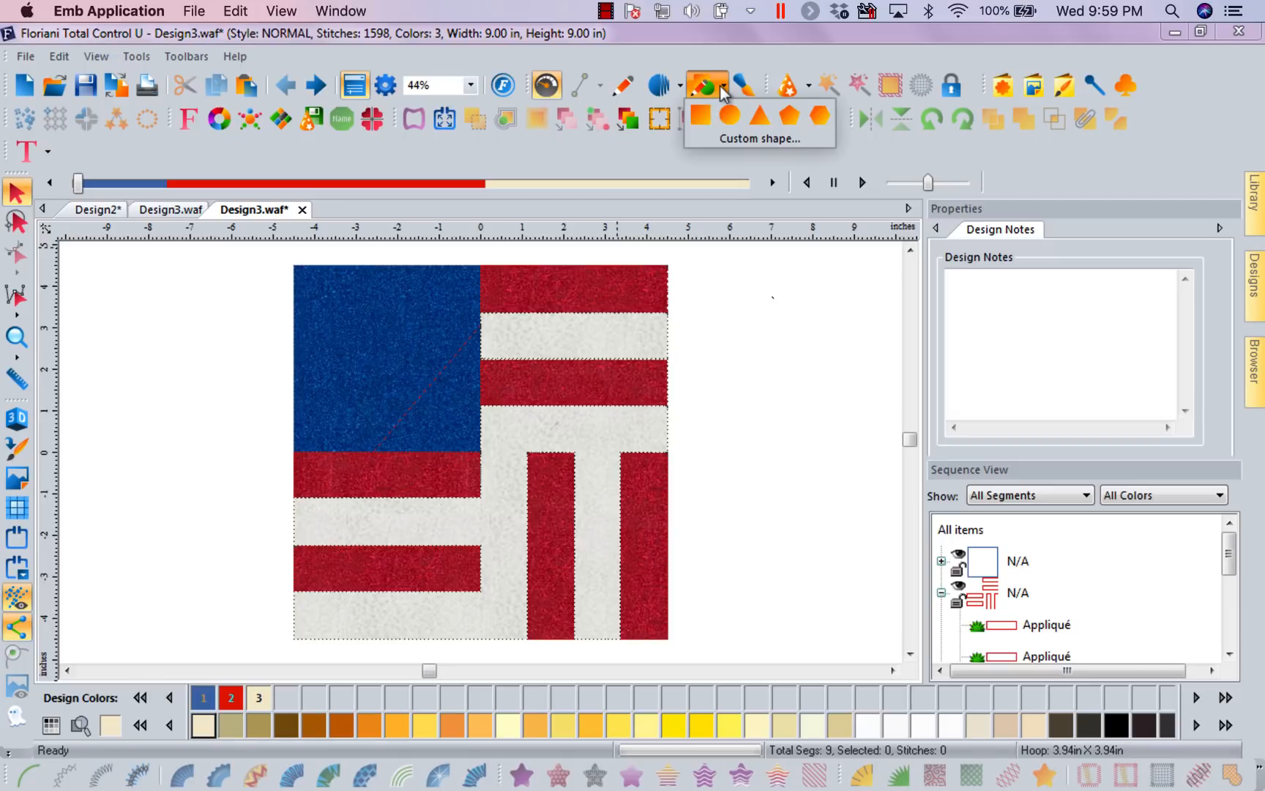
{"action": "left_click", "coordinate": [702, 120]}
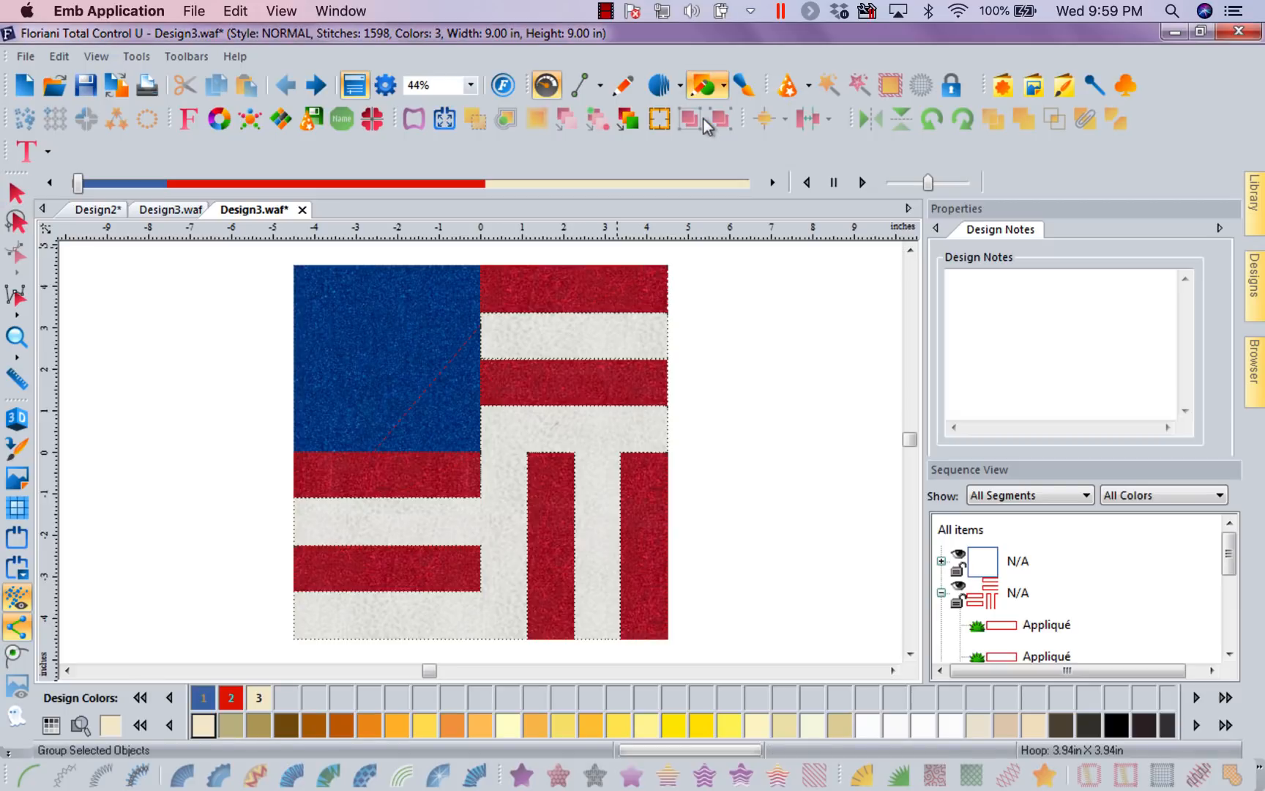
{"action": "left_click", "coordinate": [1122, 727]}
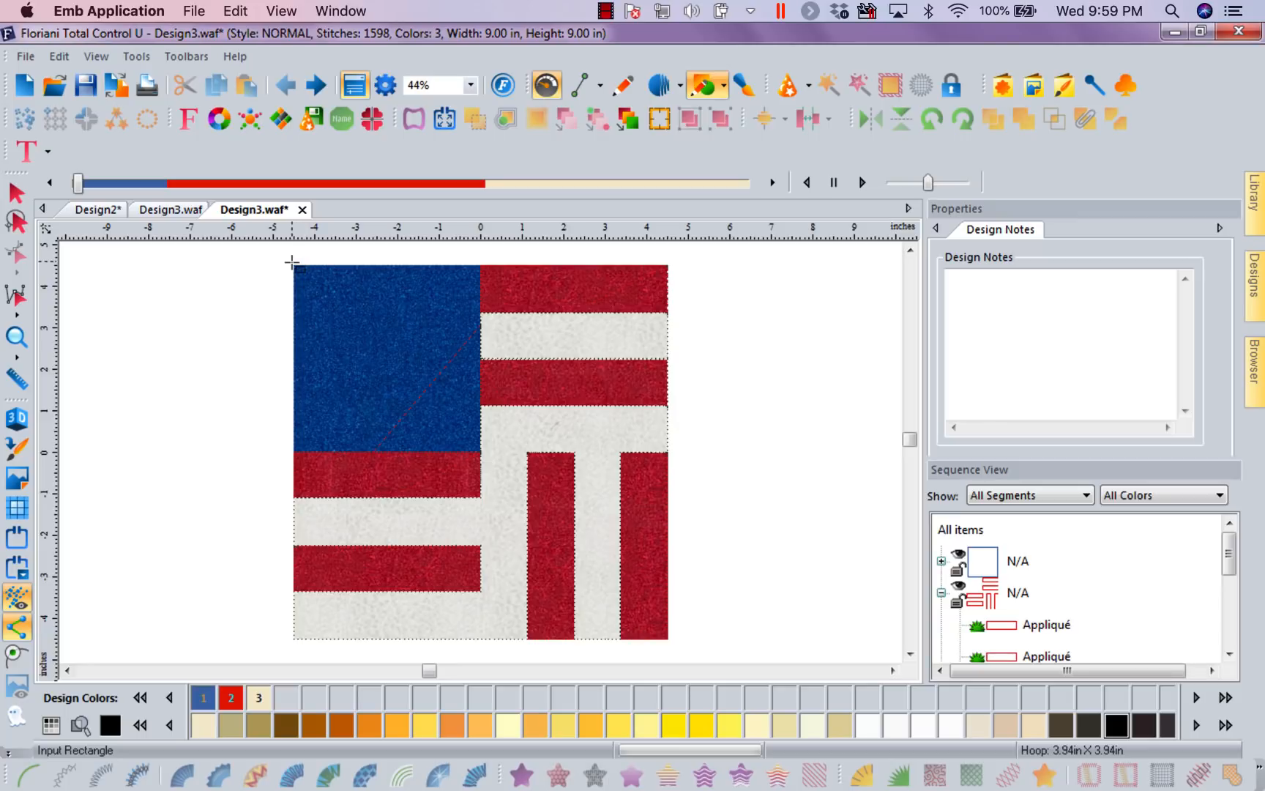
{"action": "left_click_drag", "start_coordinate": [292, 263], "coordinate": [670, 640]}
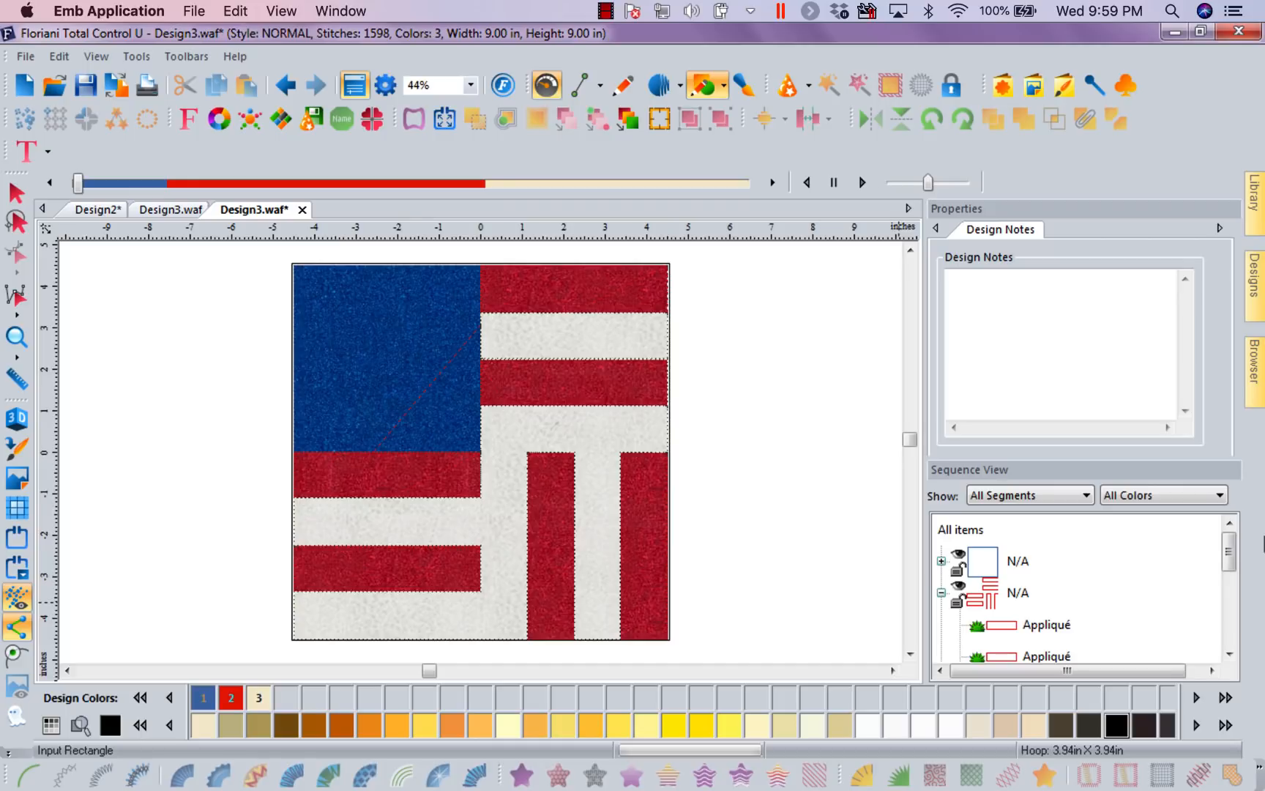
Select the black rectangle in the sequence and set its width and height to 9 in
{"action": "left_click_drag", "start_coordinate": [1229, 553], "coordinate": [1235, 686]}
{"action": "left_click", "coordinate": [1076, 626]}
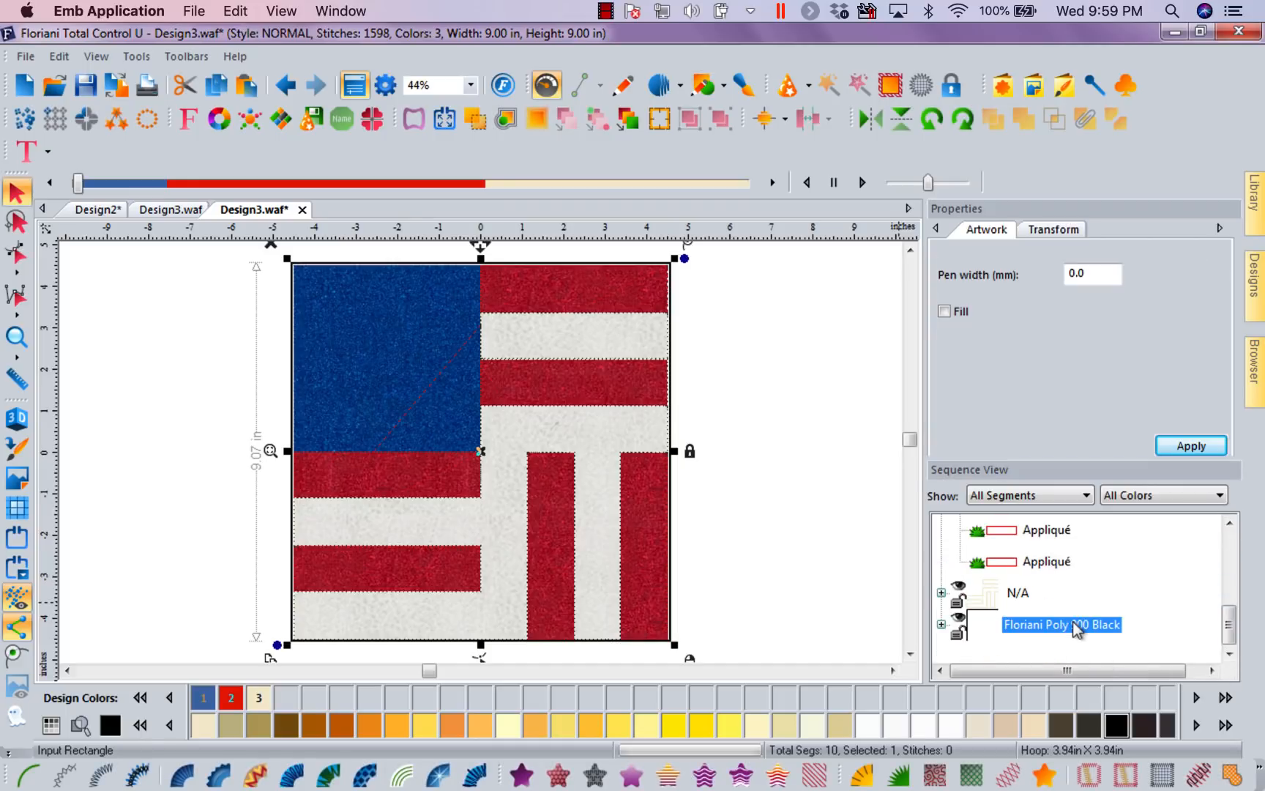
{"action": "left_click", "coordinate": [1055, 231]}
{"action": "double_click", "coordinate": [1069, 255]}
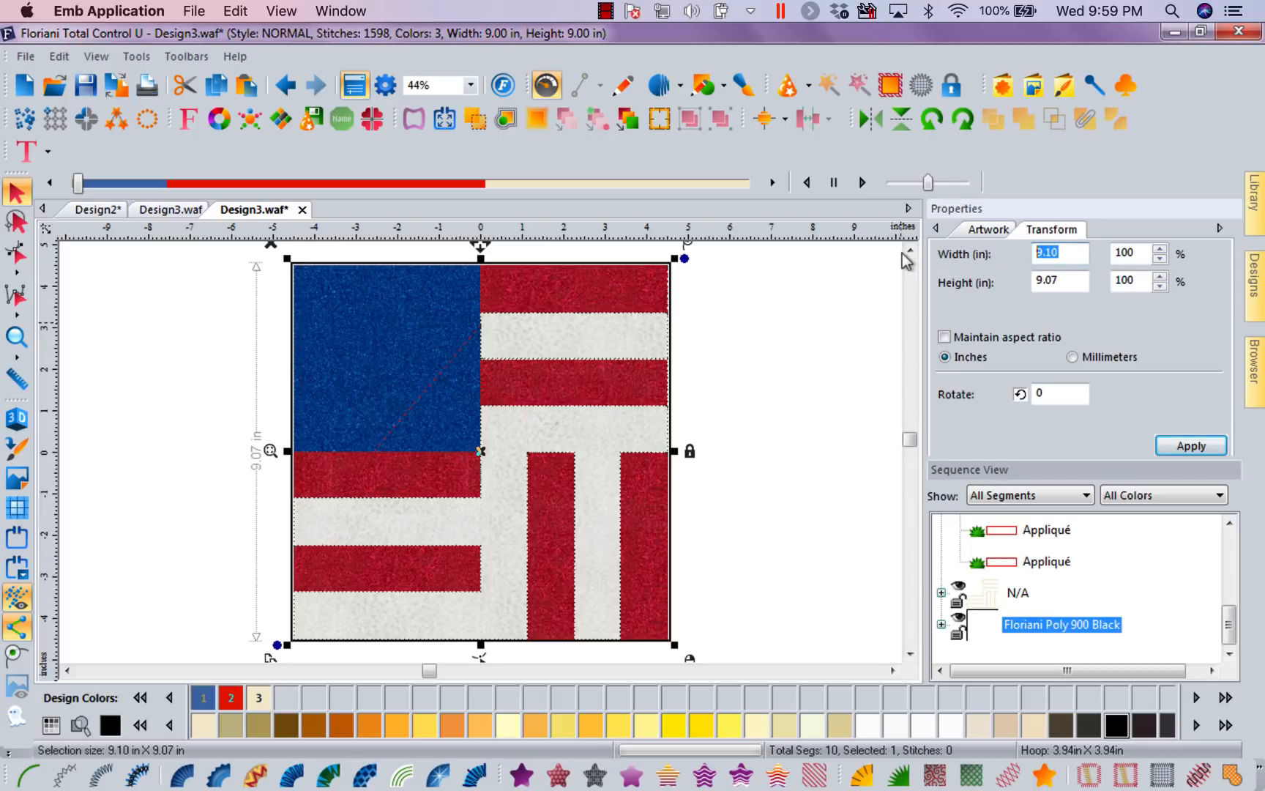
{"action": "type", "text": "9"}
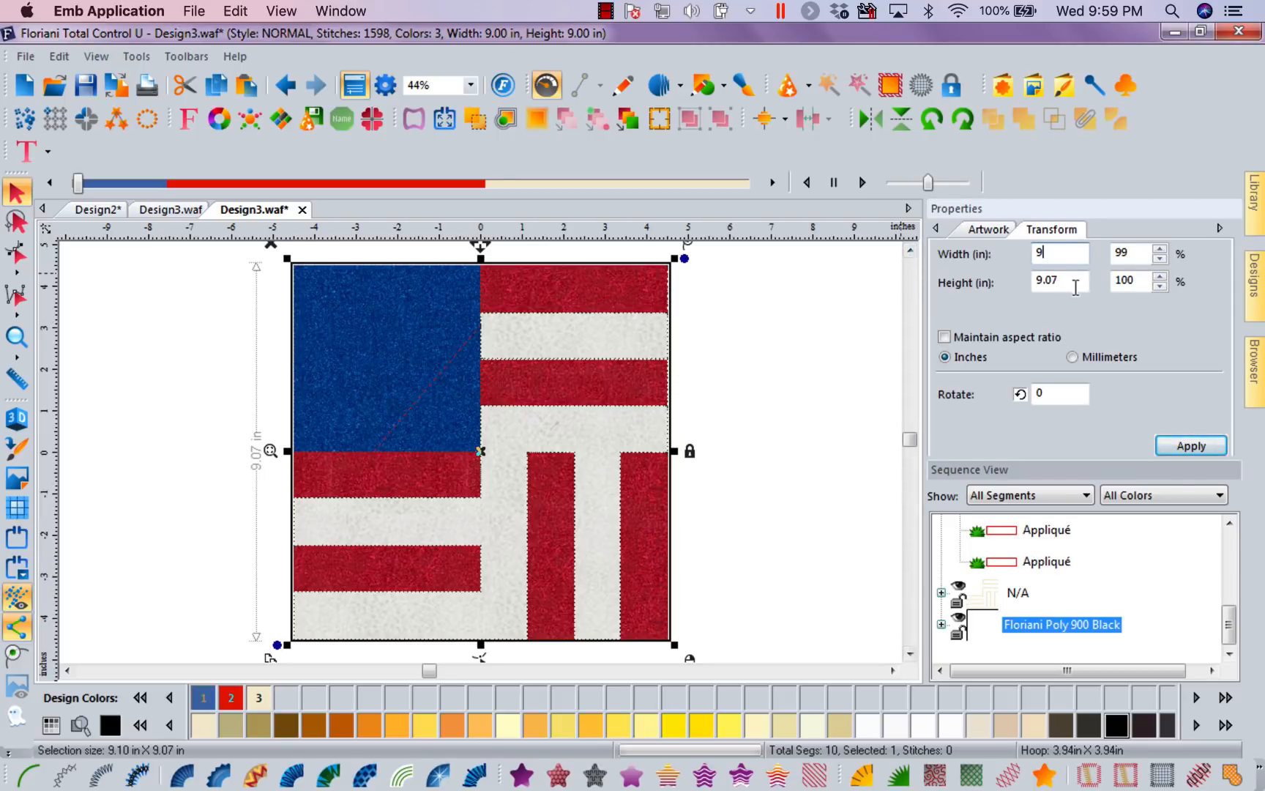
{"action": "left_click_drag", "start_coordinate": [1077, 281], "coordinate": [859, 287]}
{"action": "type", "text": "9"}
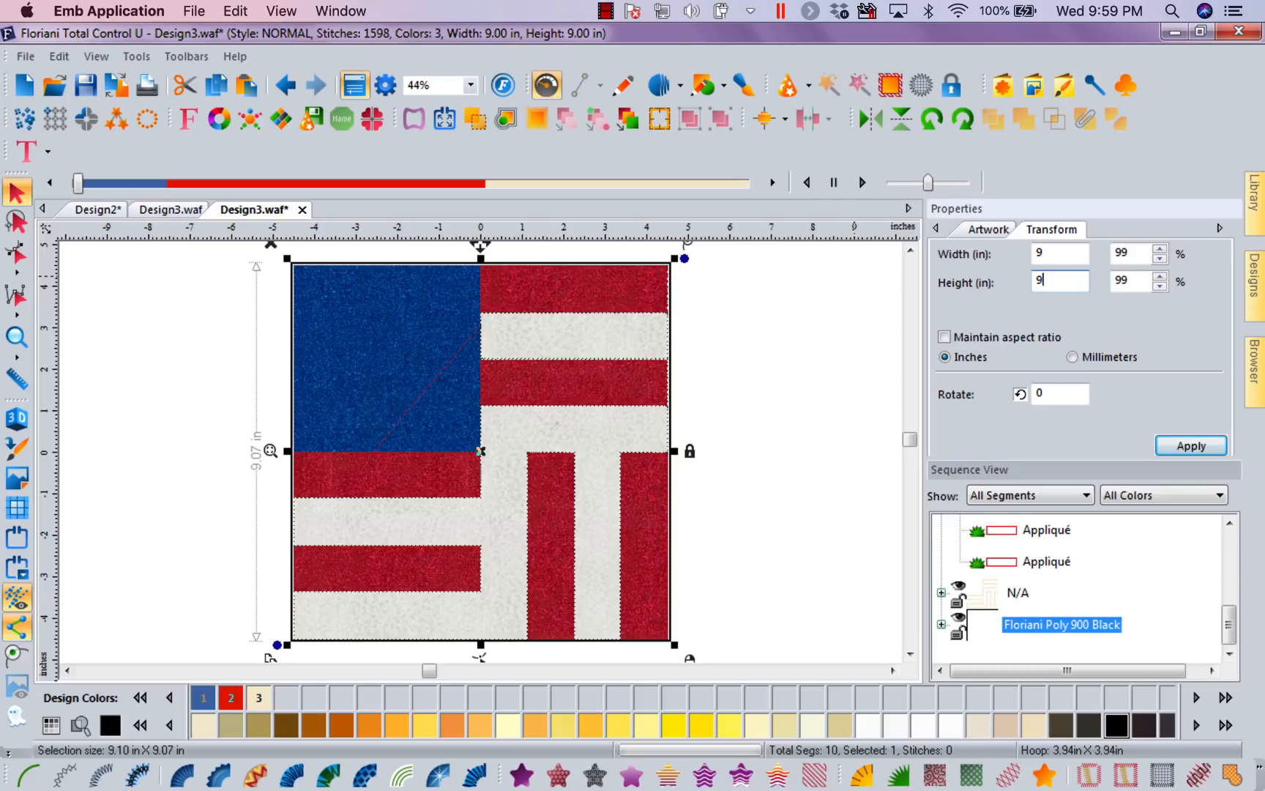
{"action": "left_click", "coordinate": [1173, 447]}
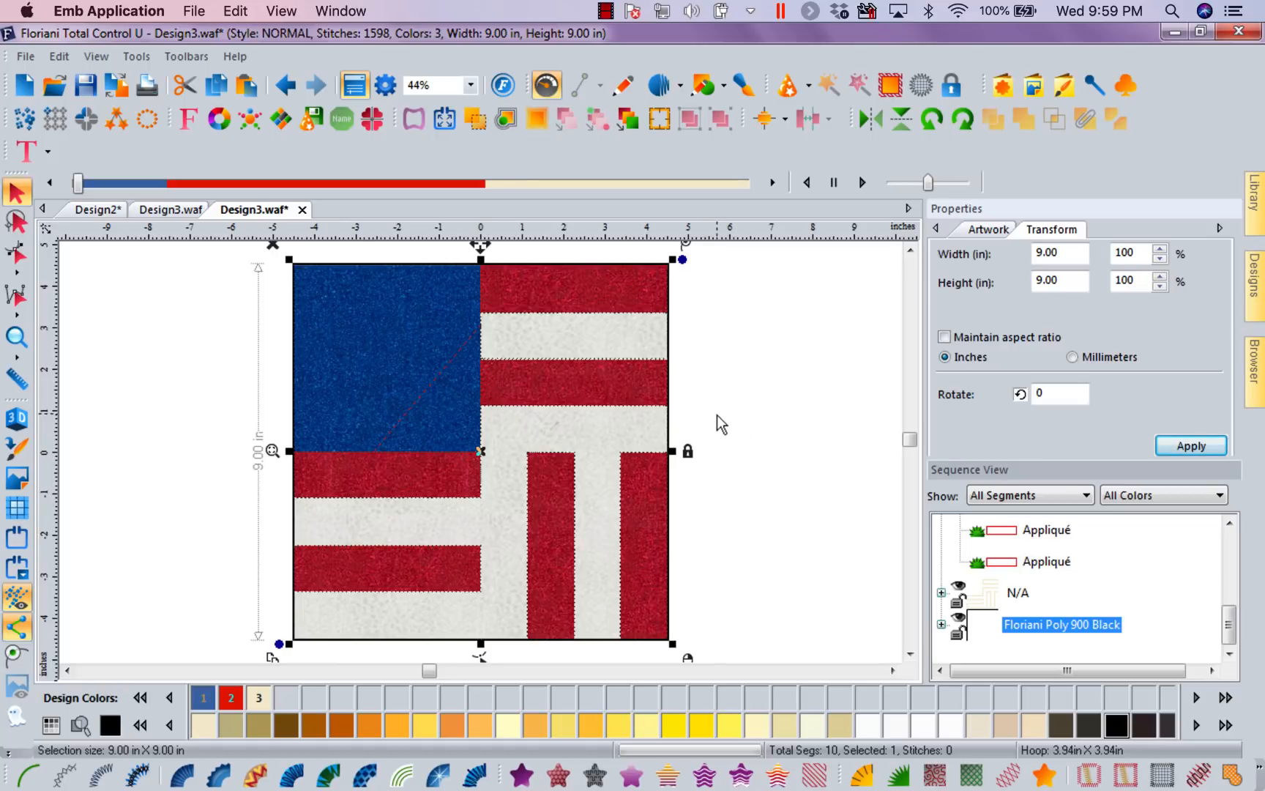
Turn on the fill for the black square and convert it to a Line motif fill with Wave stitches
{"action": "left_click", "coordinate": [974, 227]}
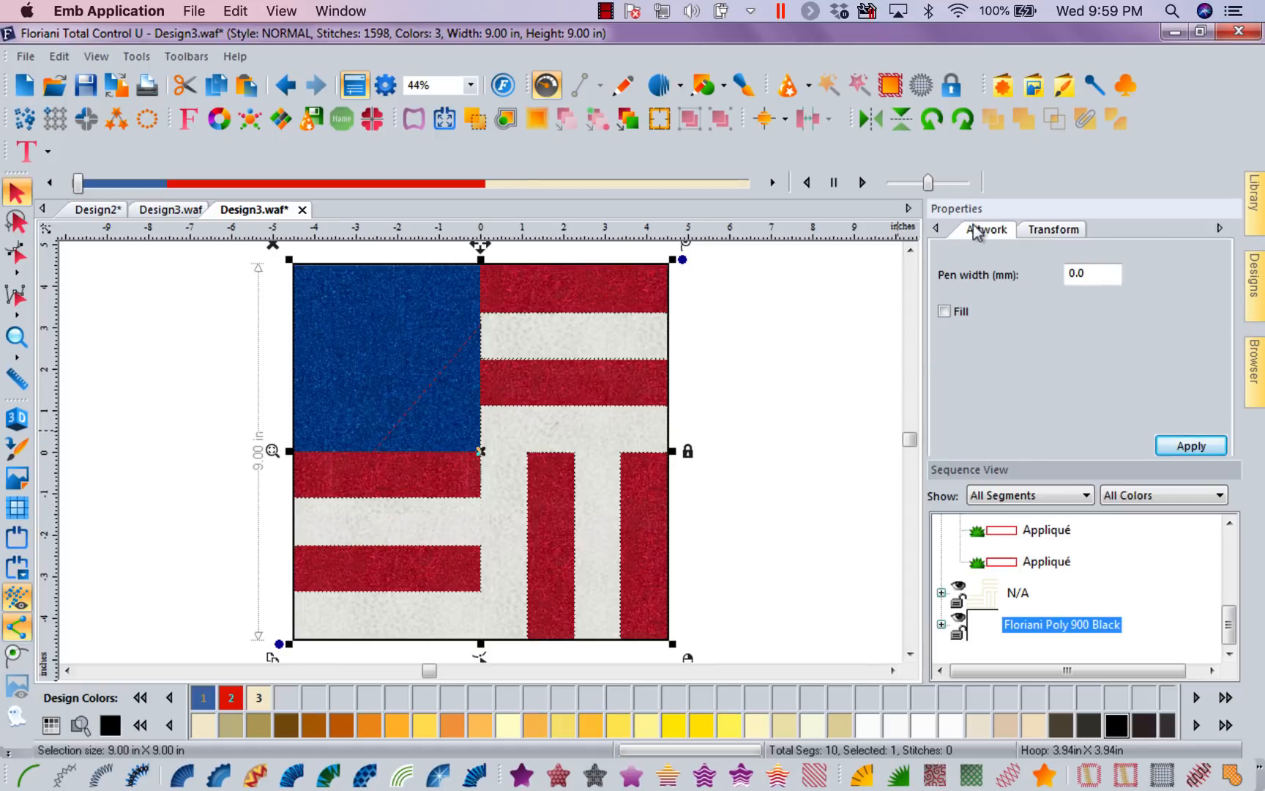
{"action": "left_click", "coordinate": [1187, 448]}
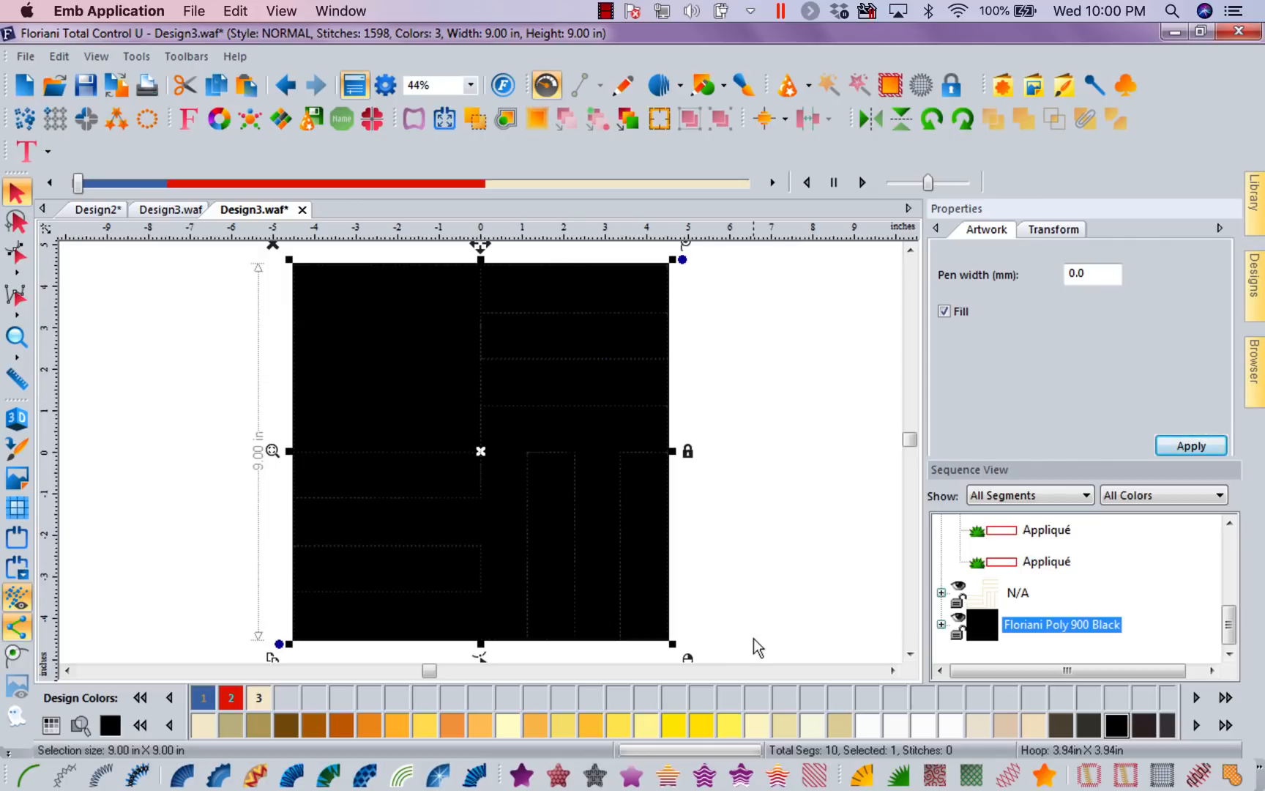
{"action": "left_click", "coordinate": [704, 778]}
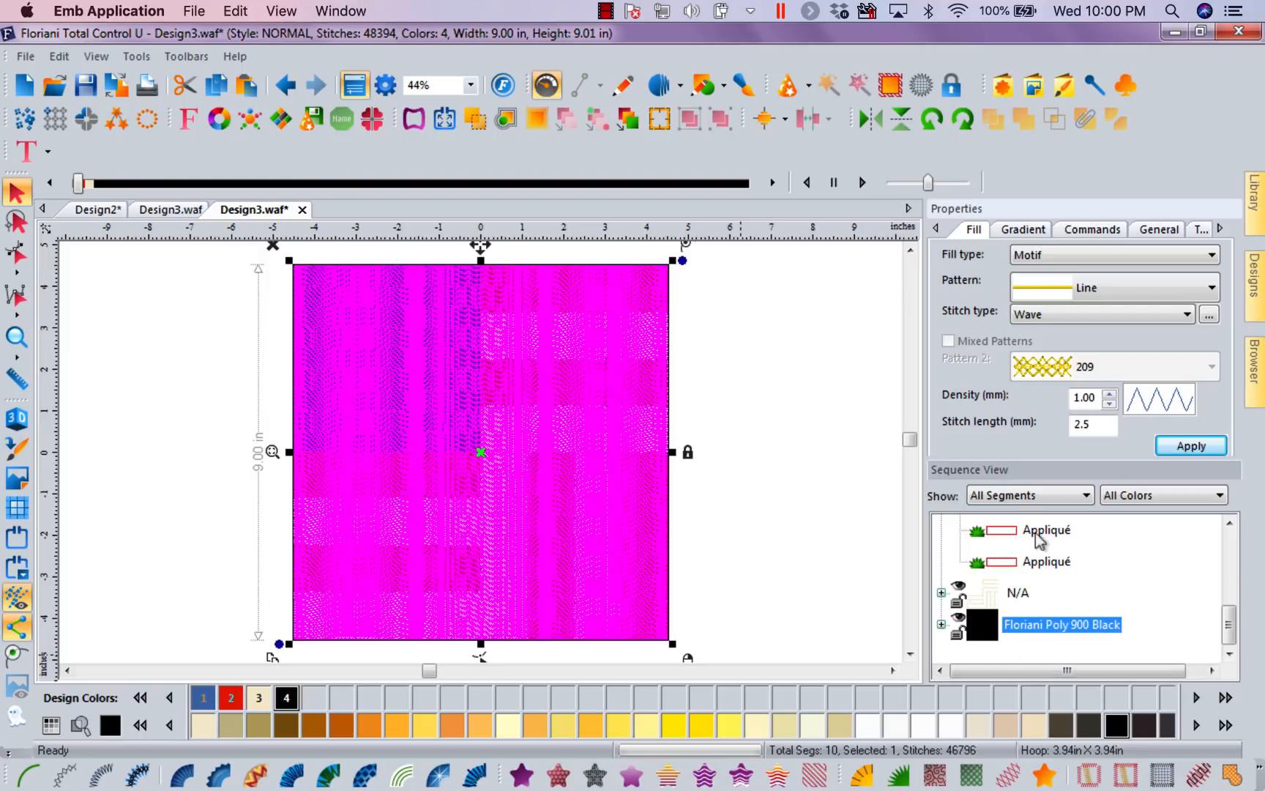
Set the motif fill's density to 12 mm and deselect it to preview the stitching
{"action": "double_click", "coordinate": [1084, 397]}
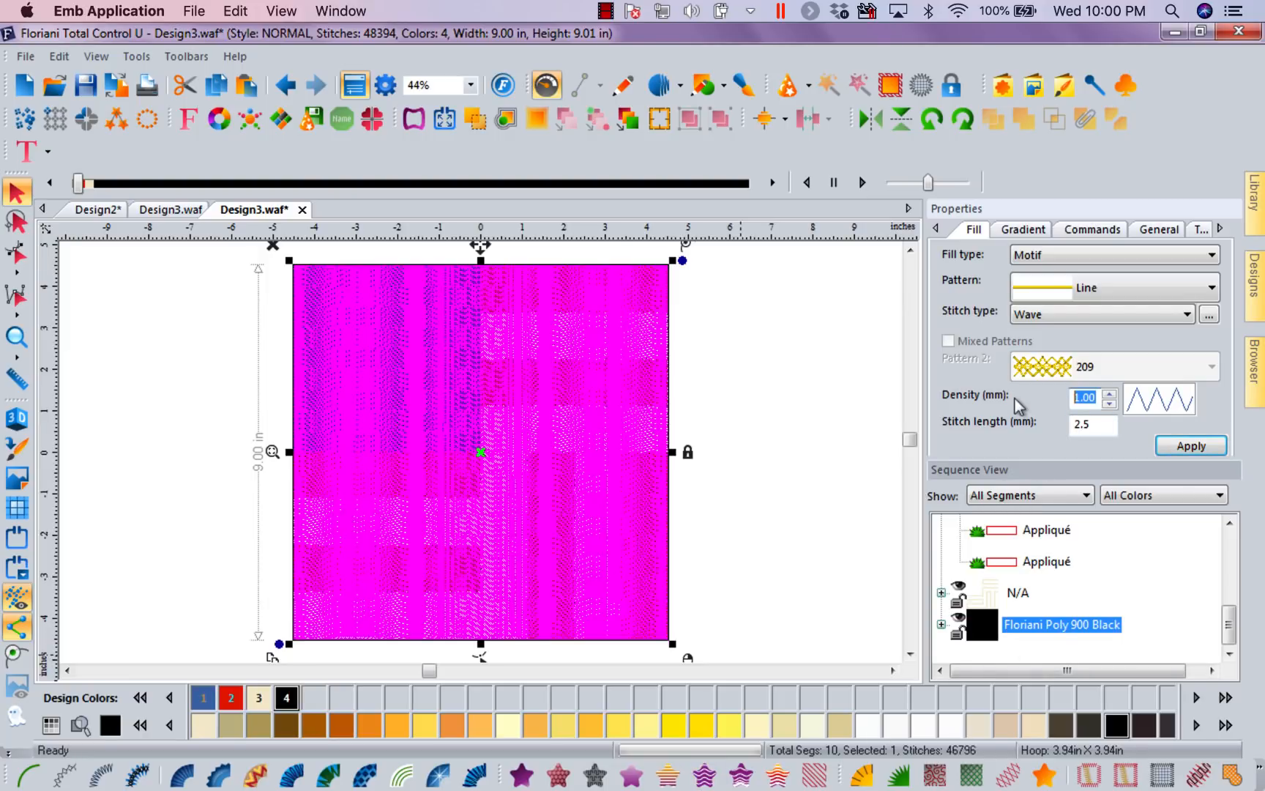
{"action": "type", "text": "12"}
{"action": "left_click", "coordinate": [1191, 446]}
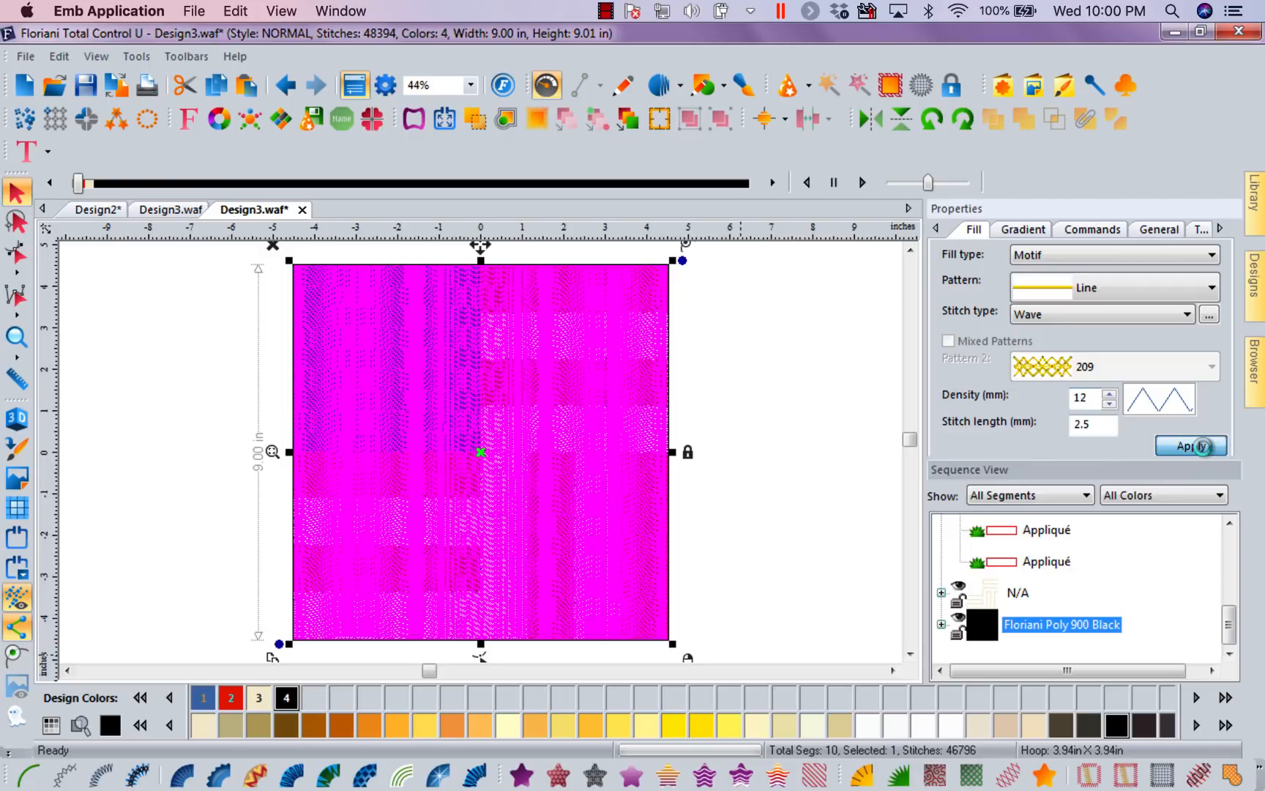
{"action": "left_click", "coordinate": [834, 503]}
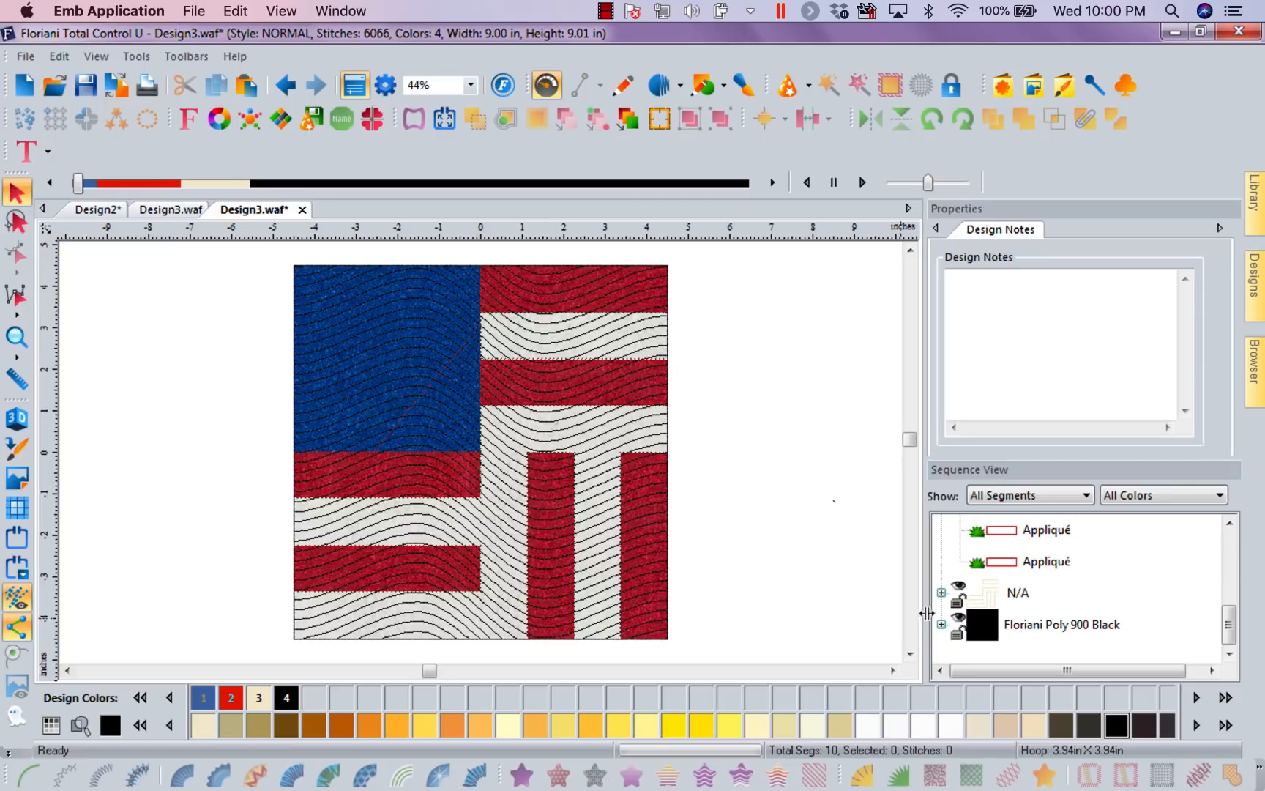
Reselect the black motif fill and set its density to 25 mm
{"action": "left_click", "coordinate": [1063, 624]}
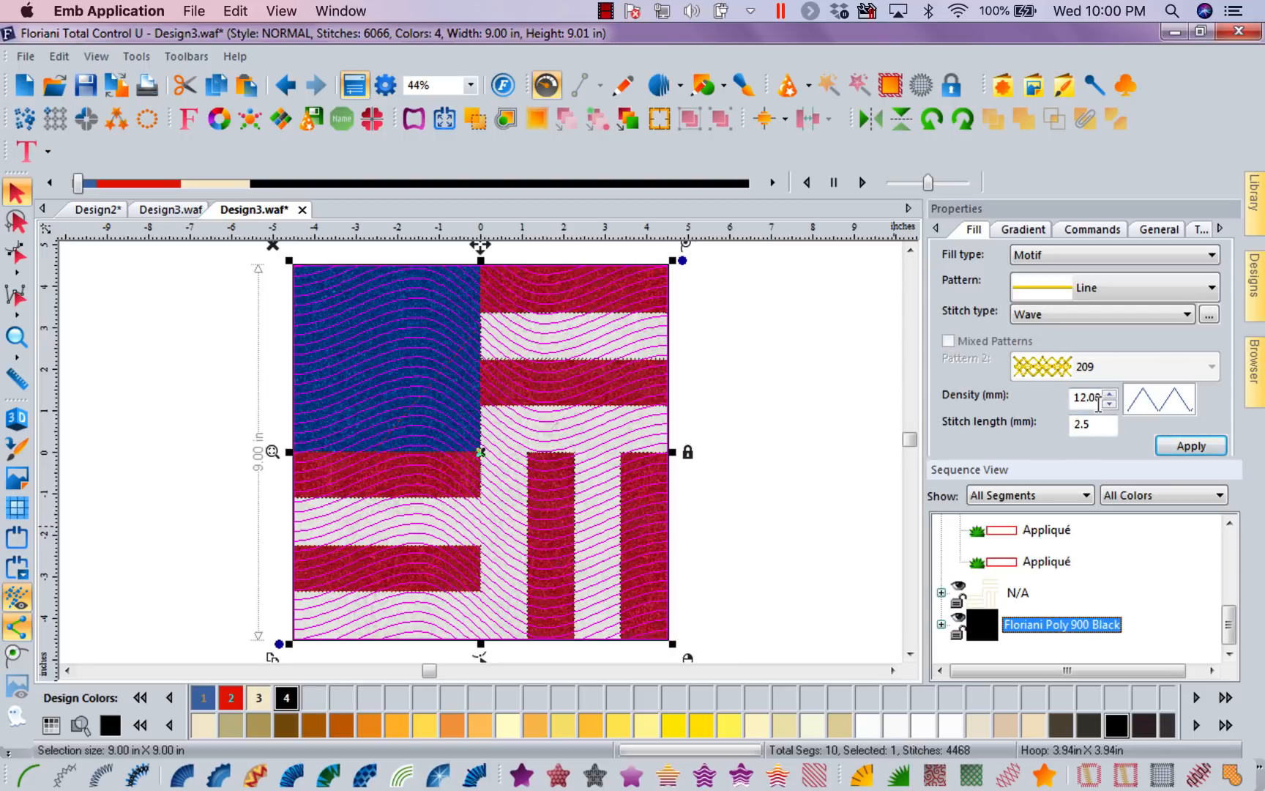
{"action": "left_click_drag", "start_coordinate": [1098, 397], "coordinate": [989, 399]}
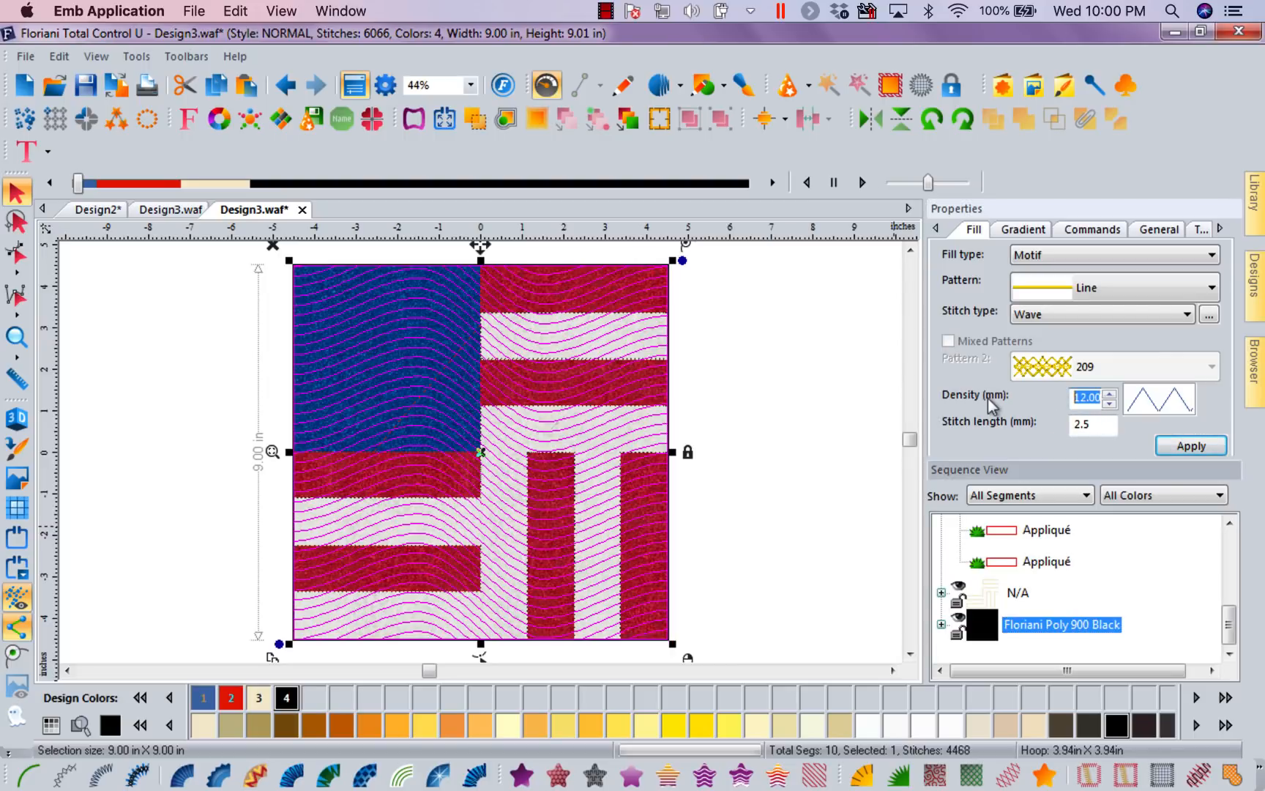
{"action": "type", "text": "25"}
{"action": "left_click", "coordinate": [1182, 448]}
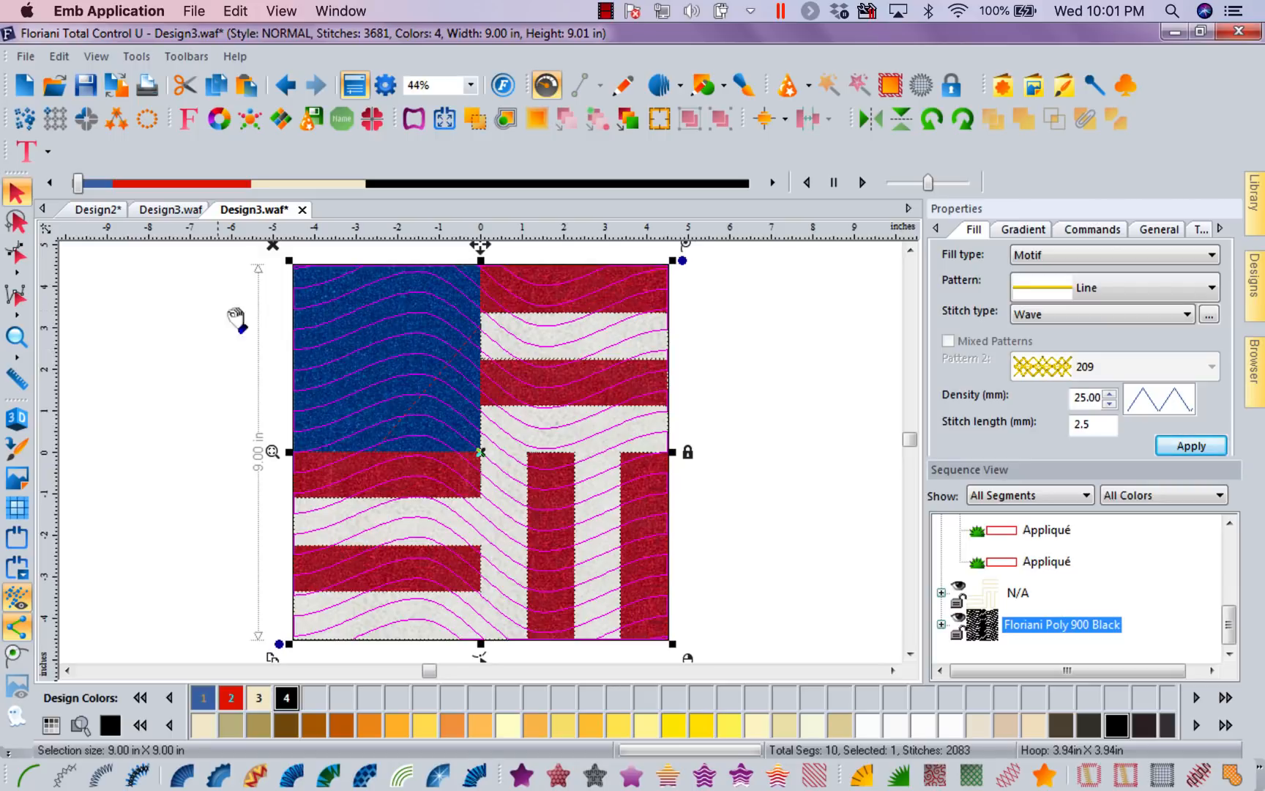
Edit the wave guide line, lowering its crest and raising its trough and right end point to make the wave gentler
{"action": "left_click", "coordinate": [20, 269]}
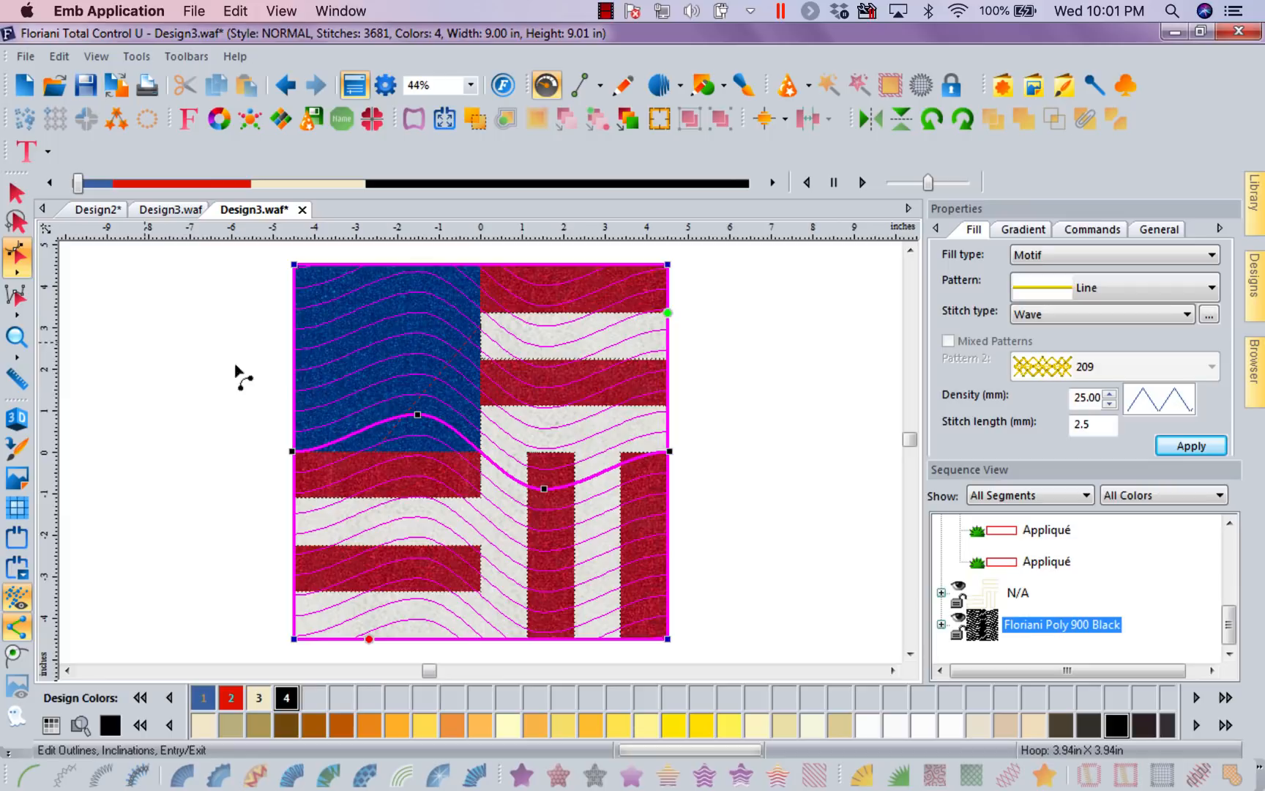
{"action": "left_click", "coordinate": [418, 416]}
{"action": "left_click_drag", "start_coordinate": [418, 416], "coordinate": [419, 428]}
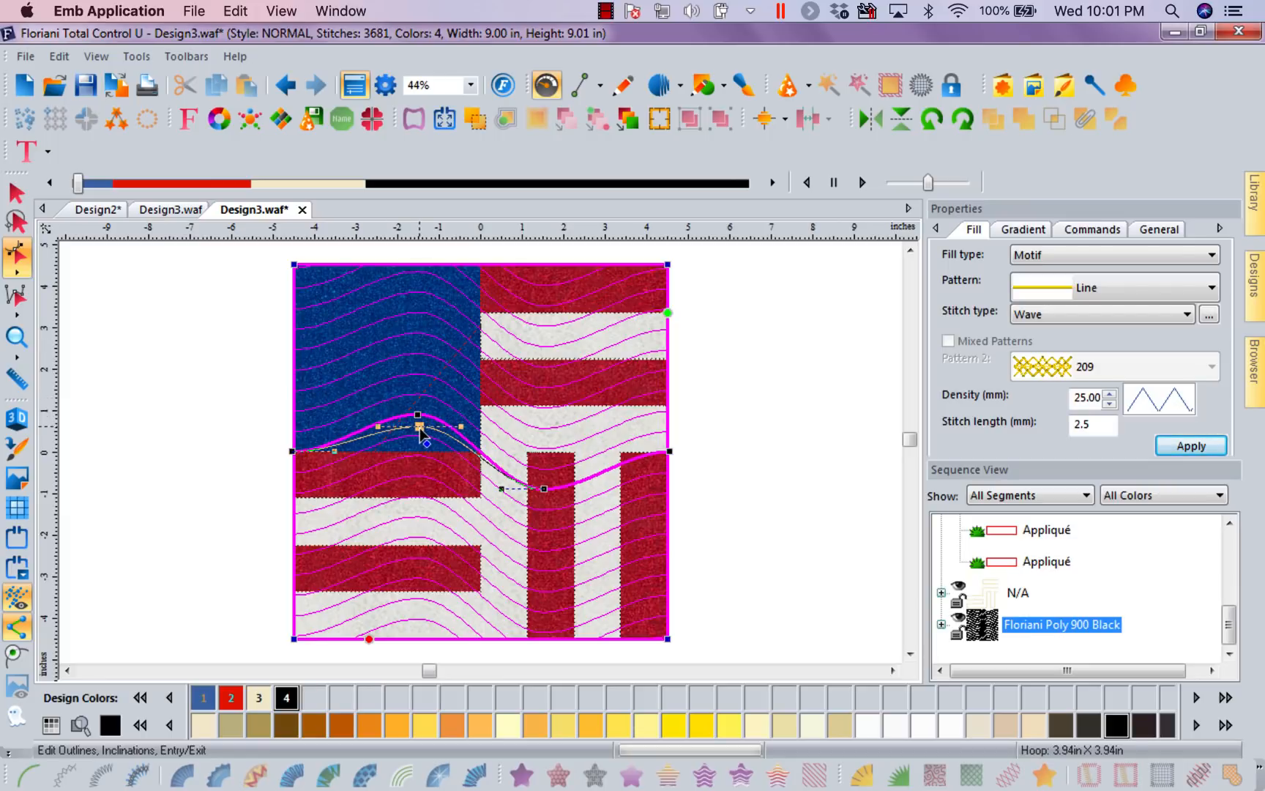
{"action": "left_click_drag", "start_coordinate": [544, 488], "coordinate": [539, 455]}
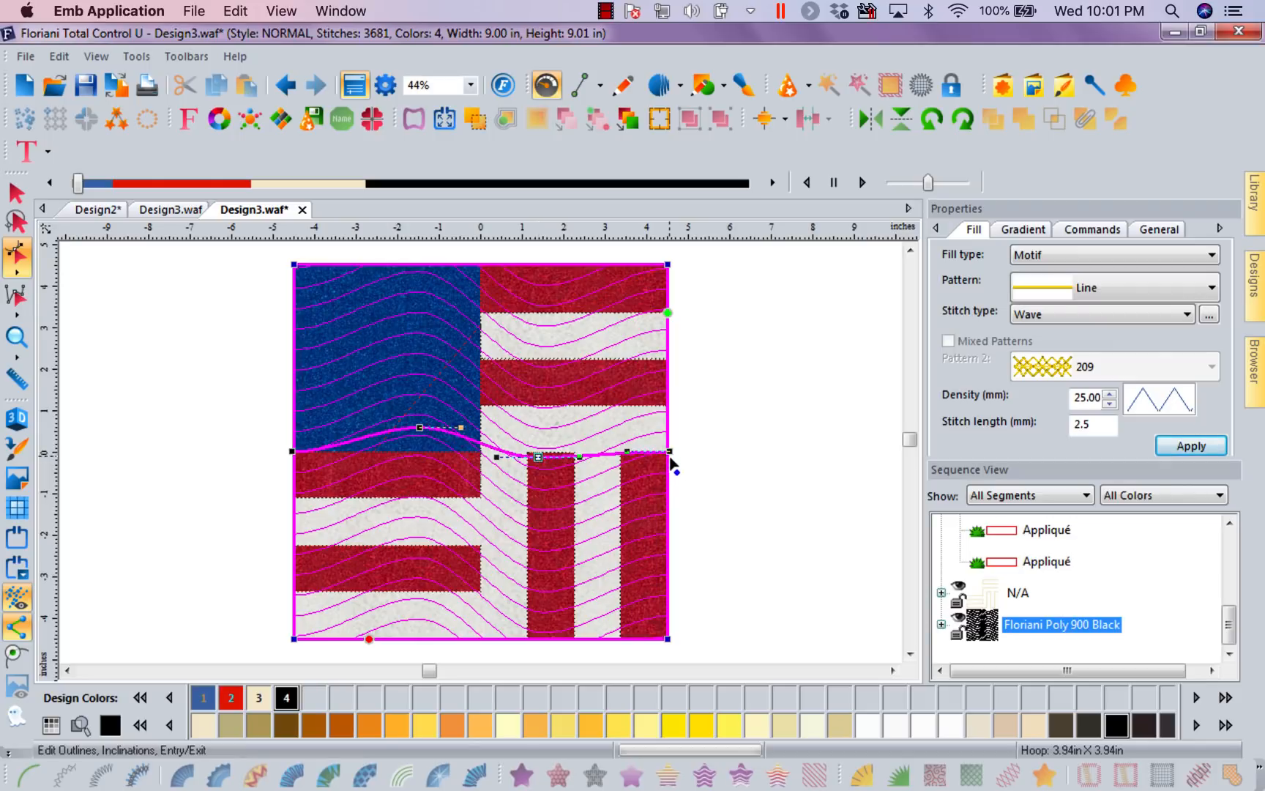
{"action": "left_click_drag", "start_coordinate": [670, 451], "coordinate": [667, 438]}
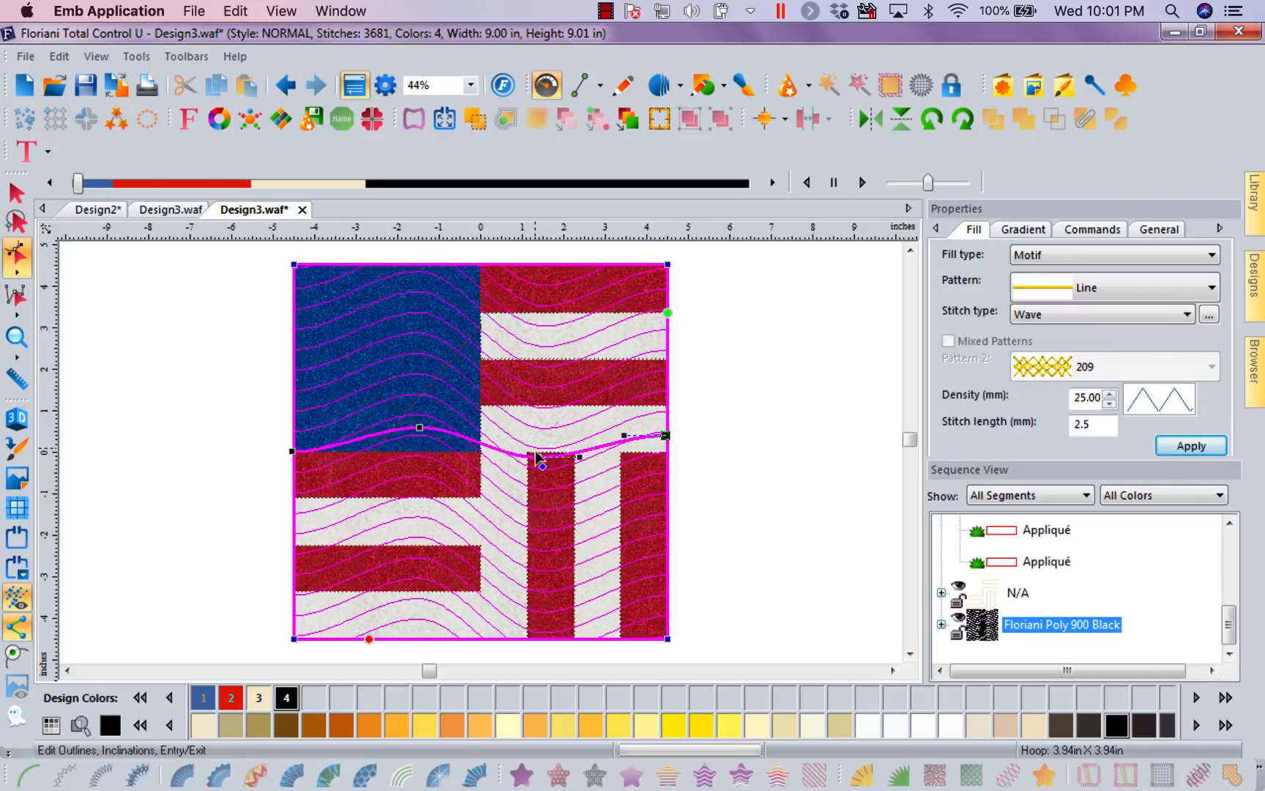
{"action": "left_click_drag", "start_coordinate": [538, 456], "coordinate": [535, 448]}
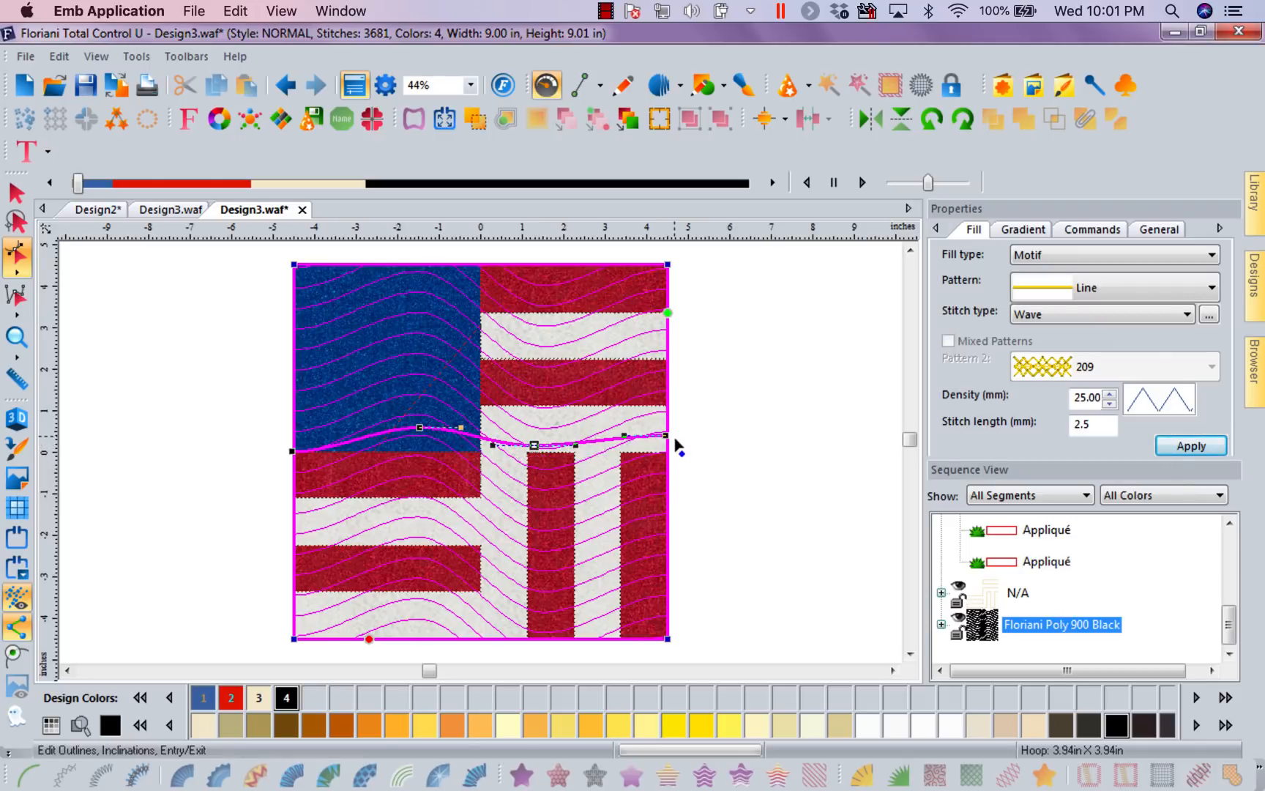
{"action": "left_click_drag", "start_coordinate": [668, 439], "coordinate": [662, 435]}
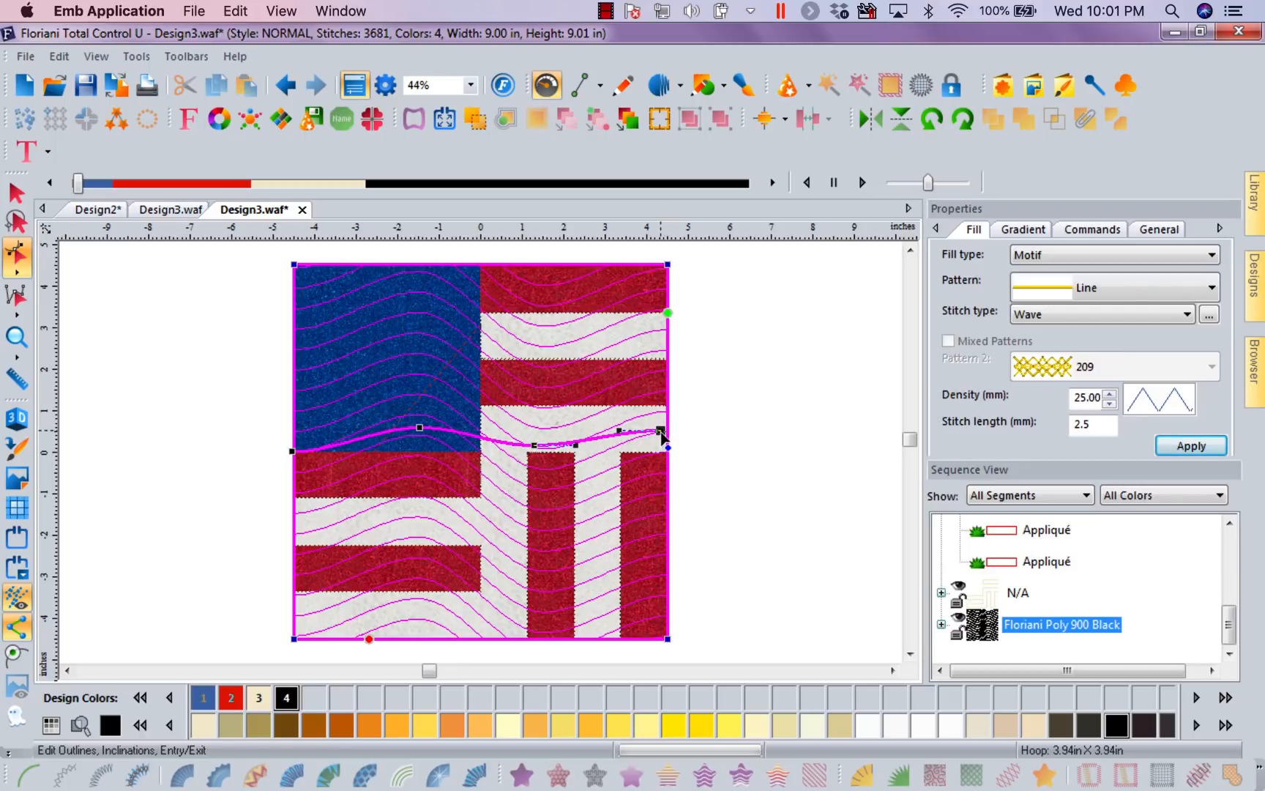
{"action": "left_click", "coordinate": [717, 519]}
{"action": "left_click", "coordinate": [563, 433]}
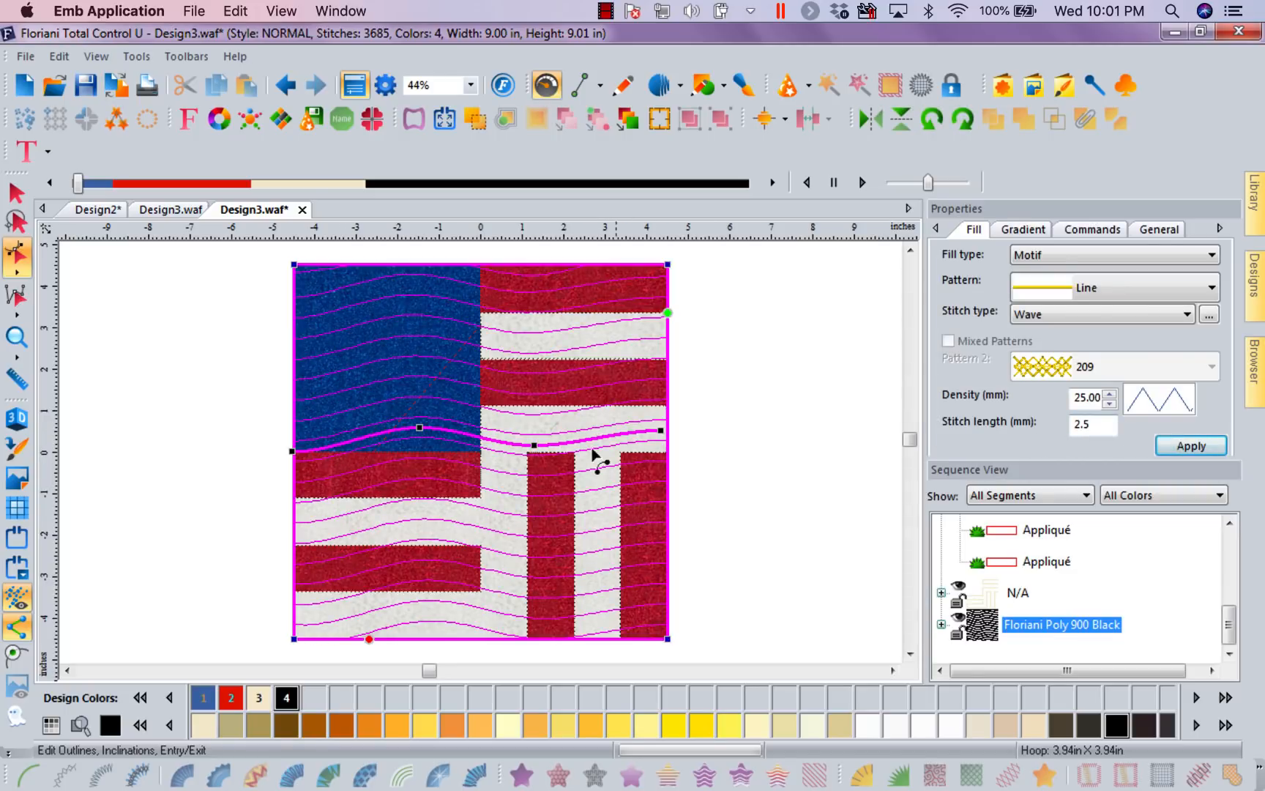
Flatten the wave guide line further at its crest and right end, then regenerate and preview the stitches
{"action": "left_click_drag", "start_coordinate": [418, 428], "coordinate": [419, 436]}
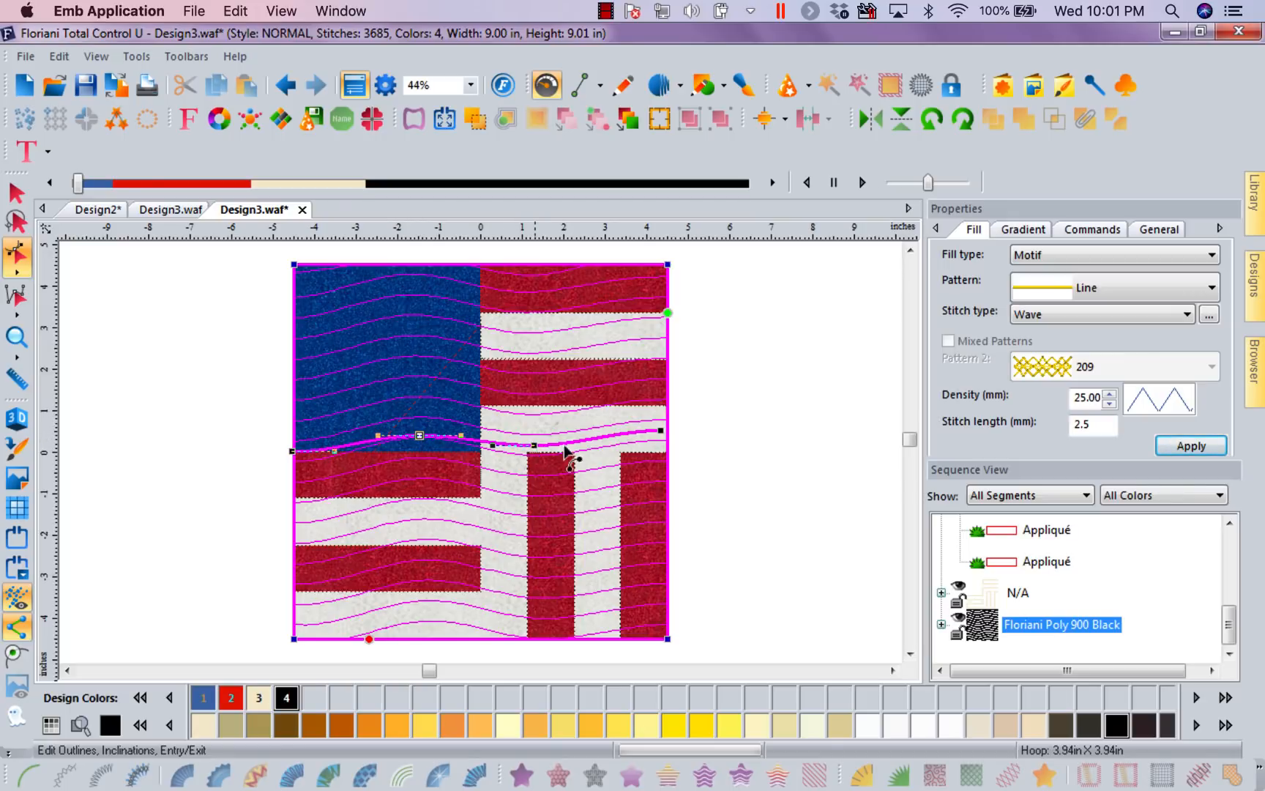
{"action": "left_click", "coordinate": [662, 433]}
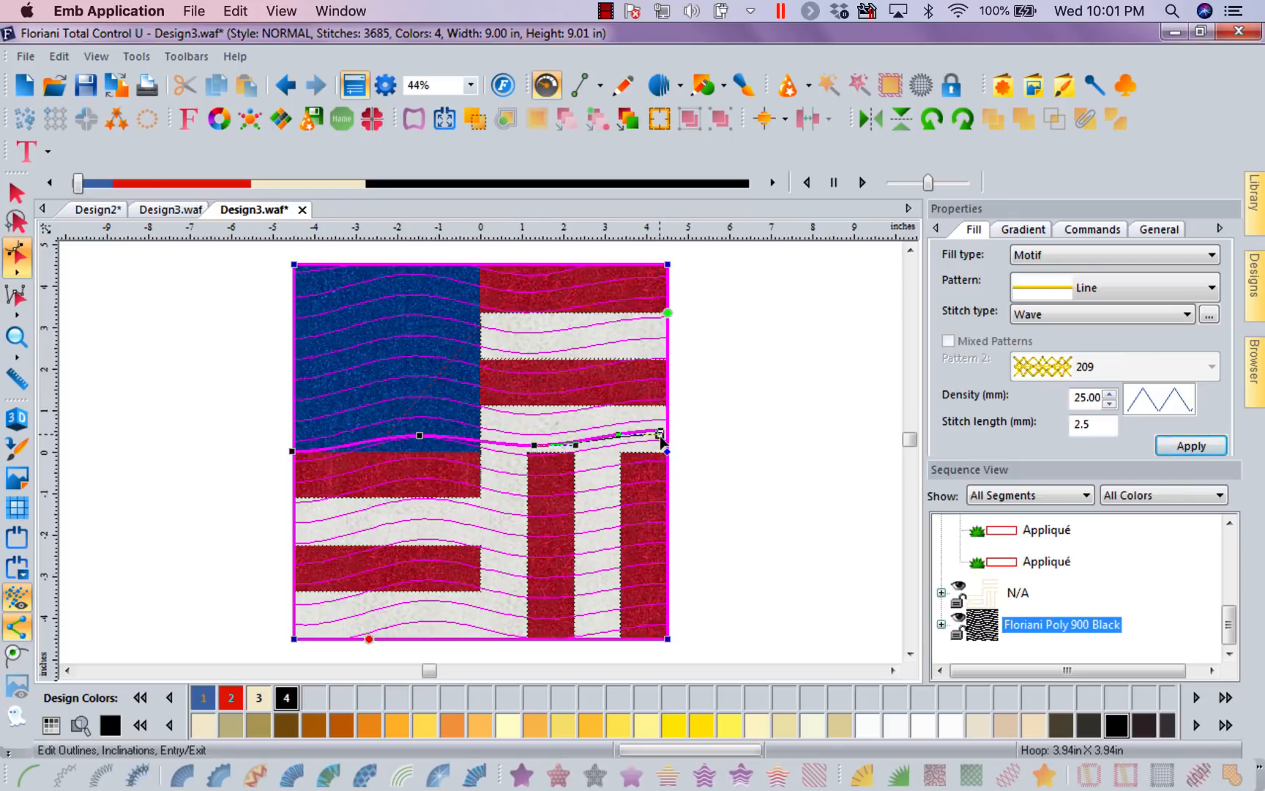
{"action": "left_click", "coordinate": [1167, 446]}
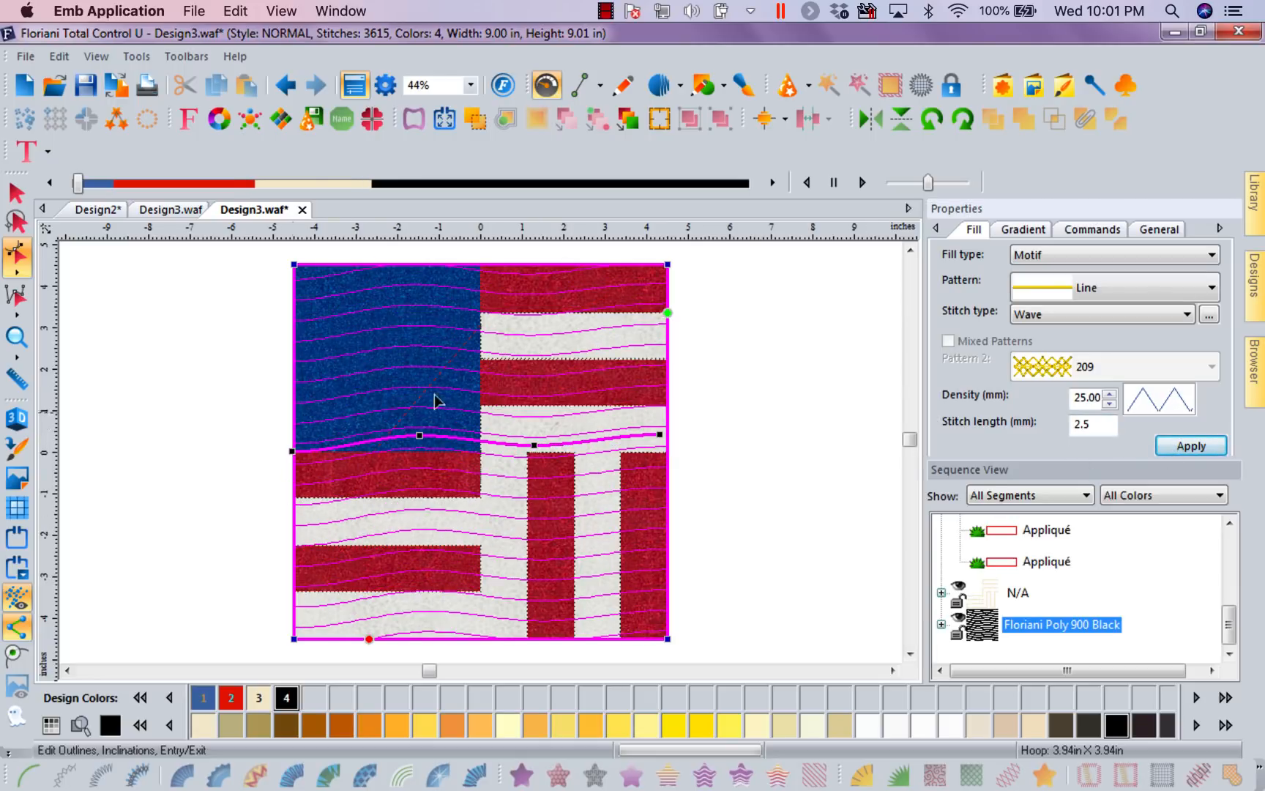
{"action": "key", "text": "Escape"}
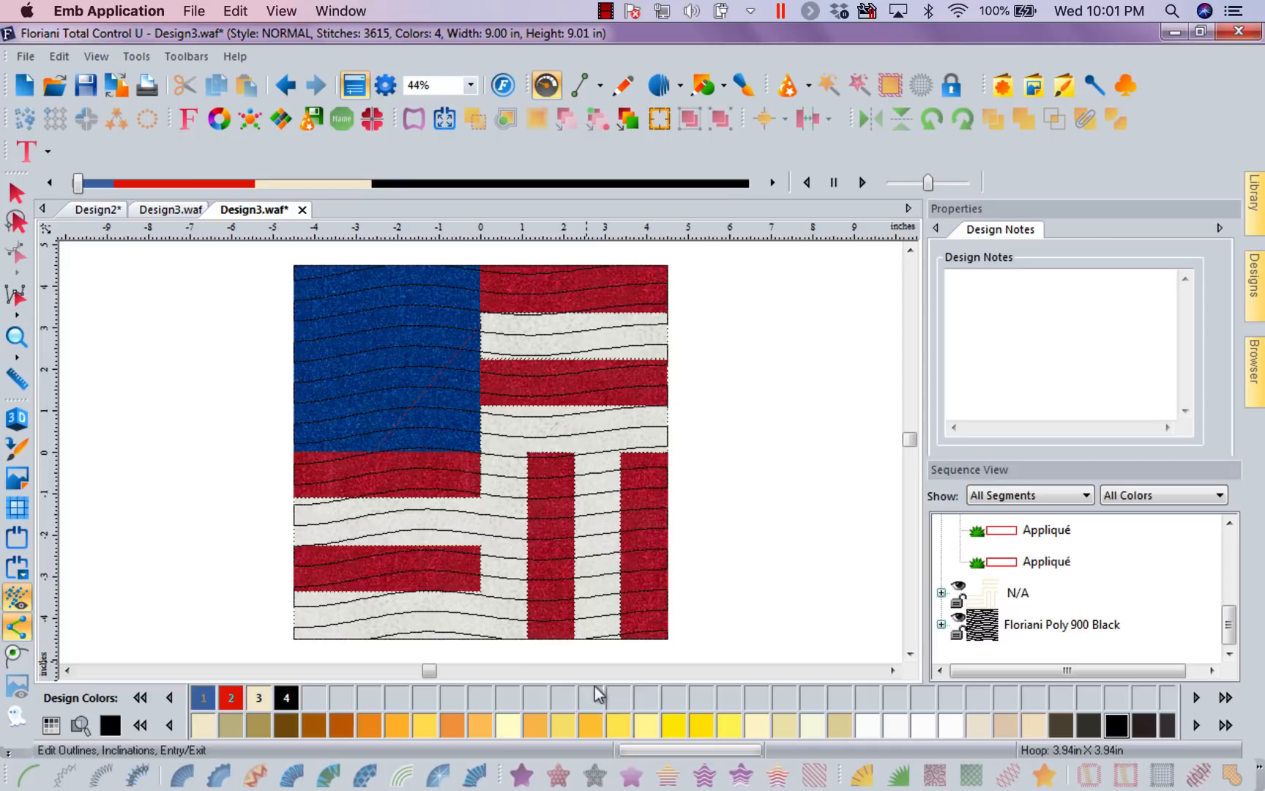
Change the black motif fill's stitch type to Straight
{"action": "left_click", "coordinate": [593, 439]}
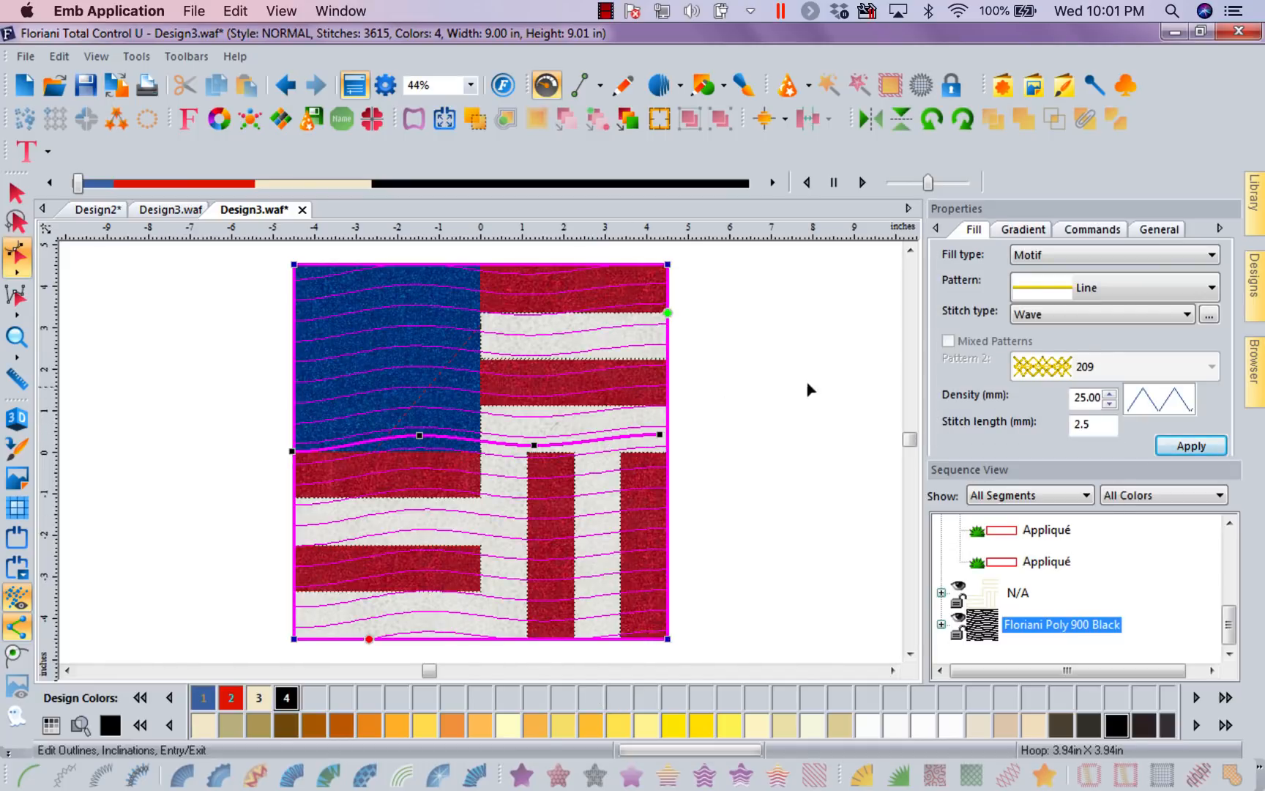
{"action": "left_click", "coordinate": [1187, 314]}
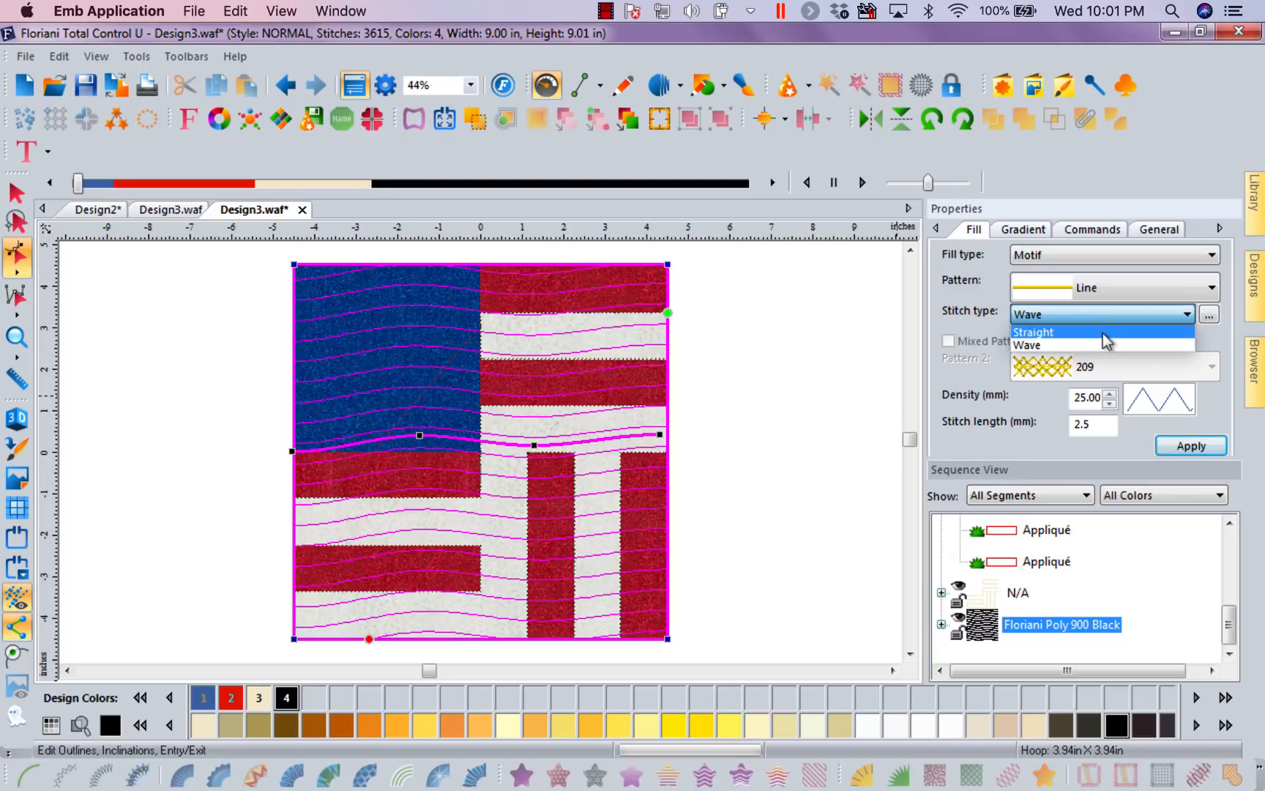
{"action": "left_click", "coordinate": [1104, 331]}
{"action": "left_click", "coordinate": [1180, 449]}
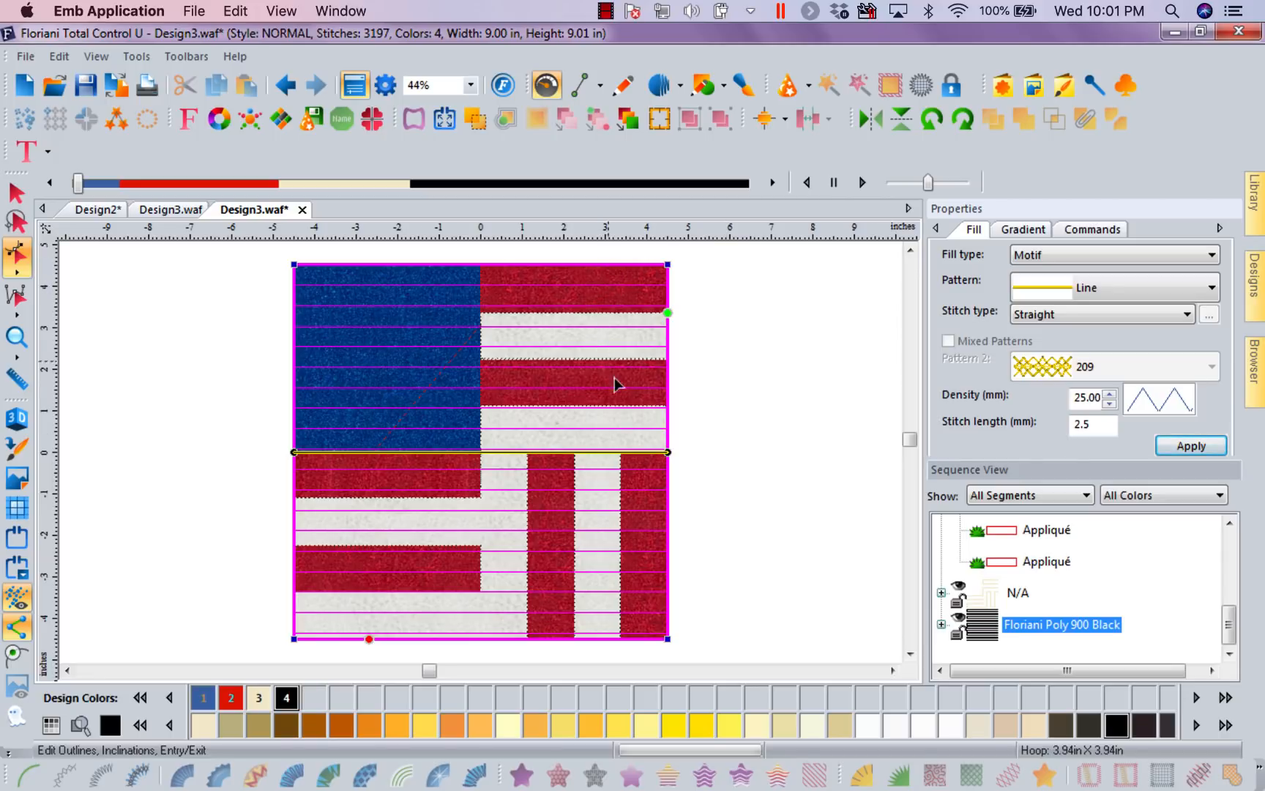
Set the straight line fill's density to 12.5 mm
{"action": "left_click_drag", "start_coordinate": [1073, 397], "coordinate": [1114, 397]}
{"action": "type", "text": "12.5"}
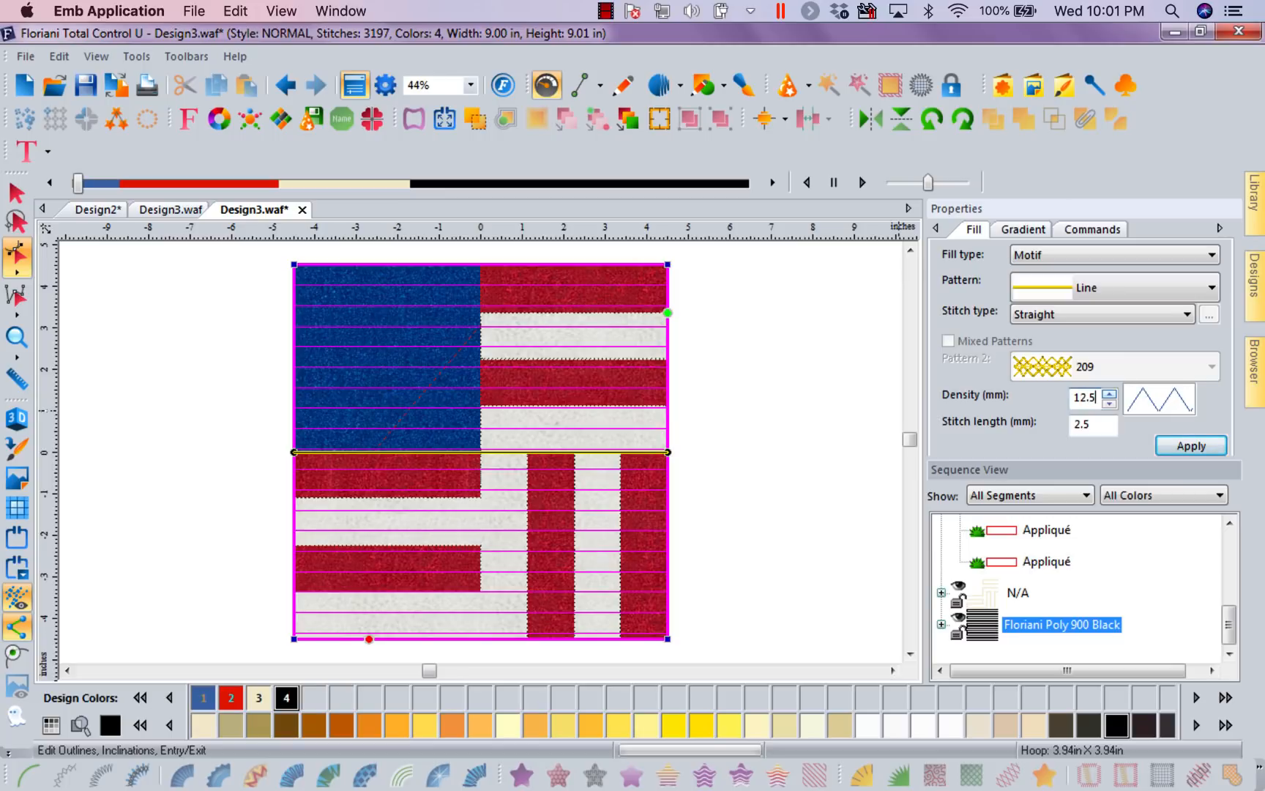
{"action": "left_click", "coordinate": [1186, 446]}
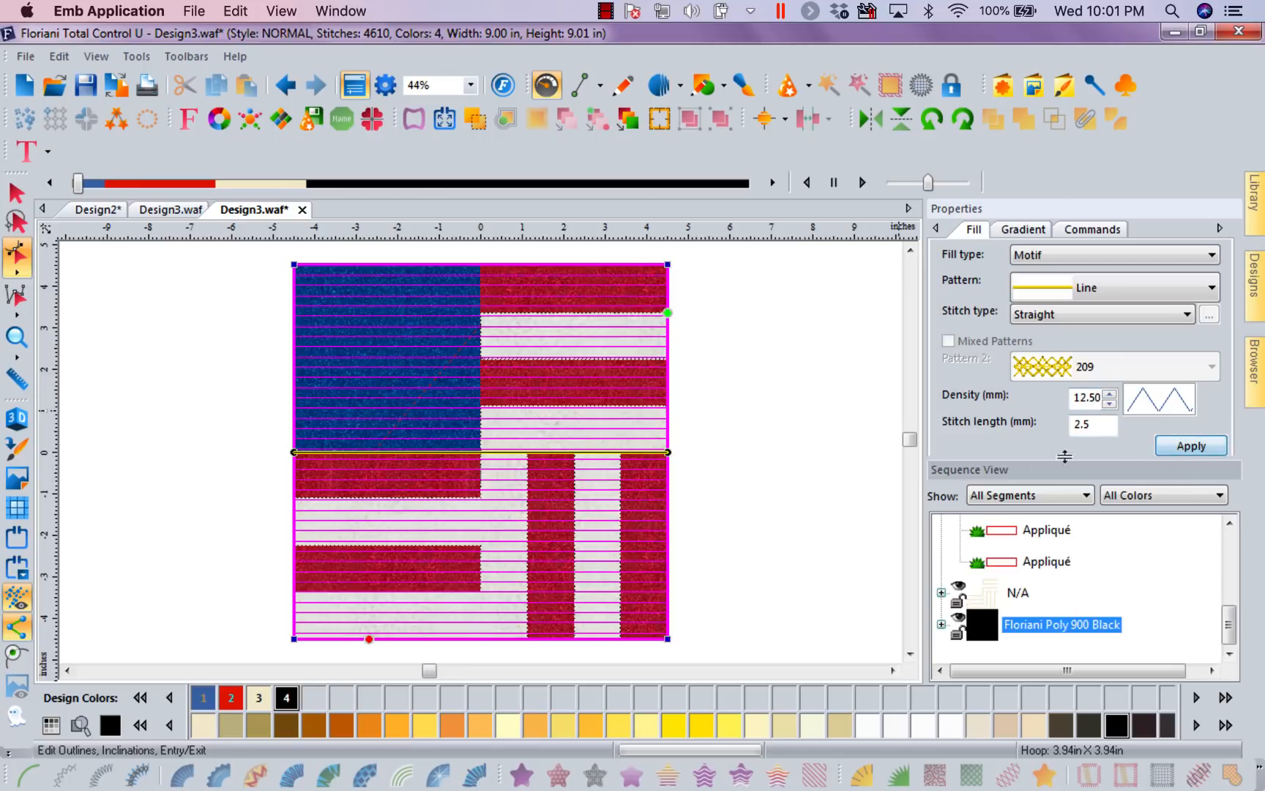
{"action": "left_click", "coordinate": [826, 447]}
{"action": "left_click", "coordinate": [661, 457]}
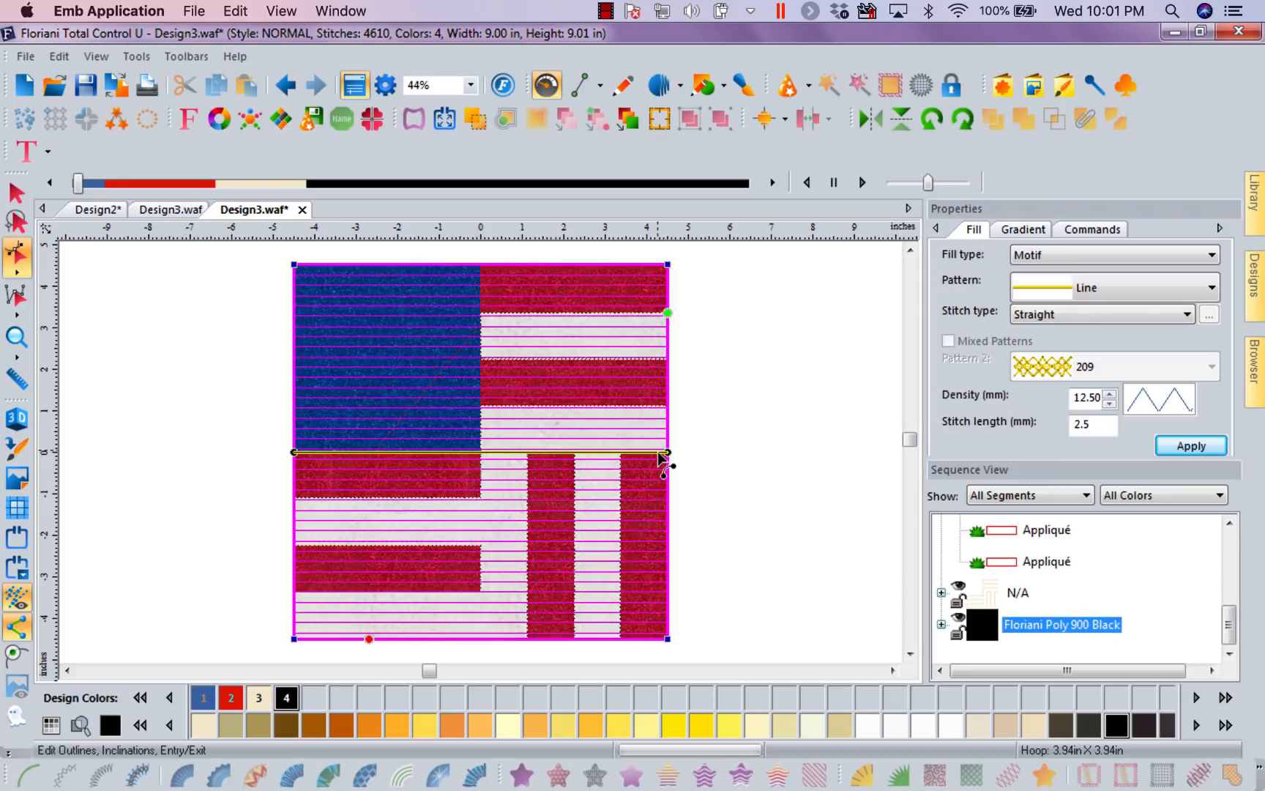
Set the black line fill's stitch length to 3.5 mm, apply it and deselect the fill
{"action": "double_click", "coordinate": [1100, 426]}
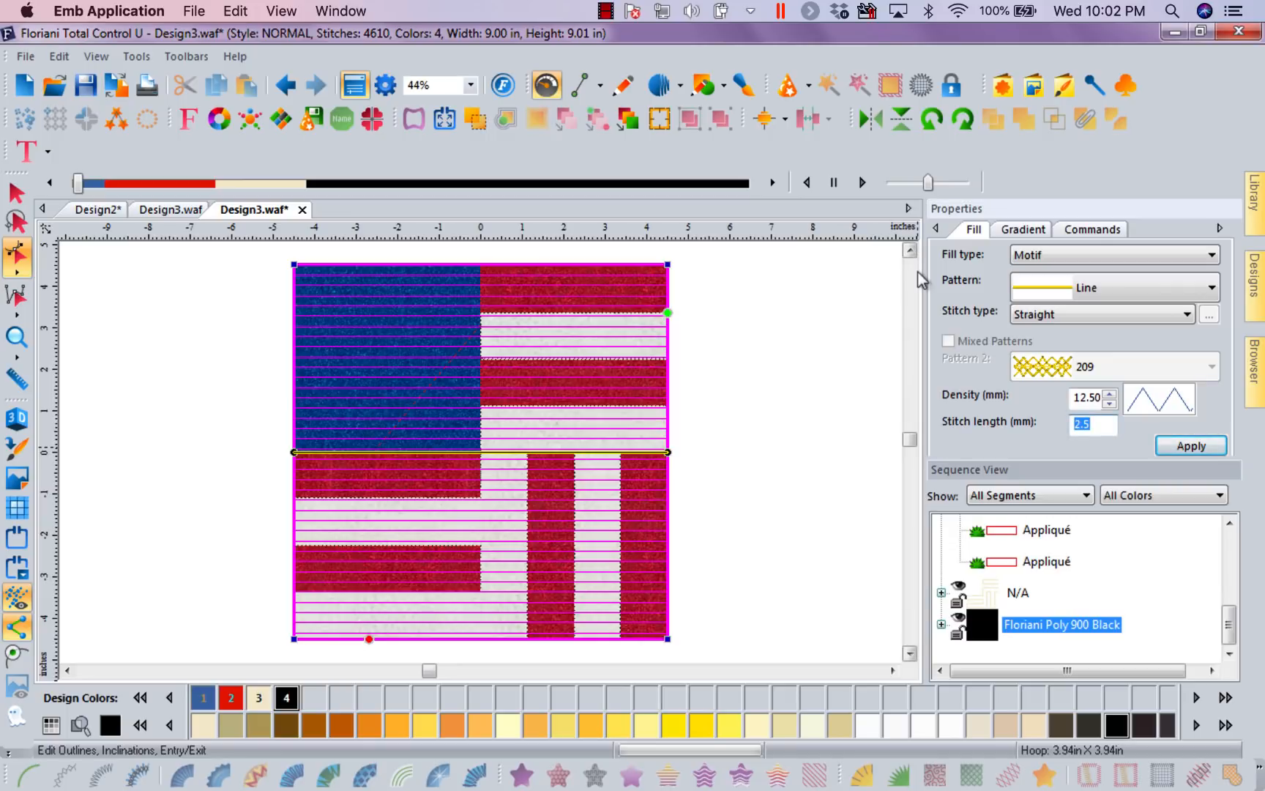
{"action": "type", "text": "3"}
{"action": "type", "text": ".5"}
{"action": "left_click", "coordinate": [1192, 447]}
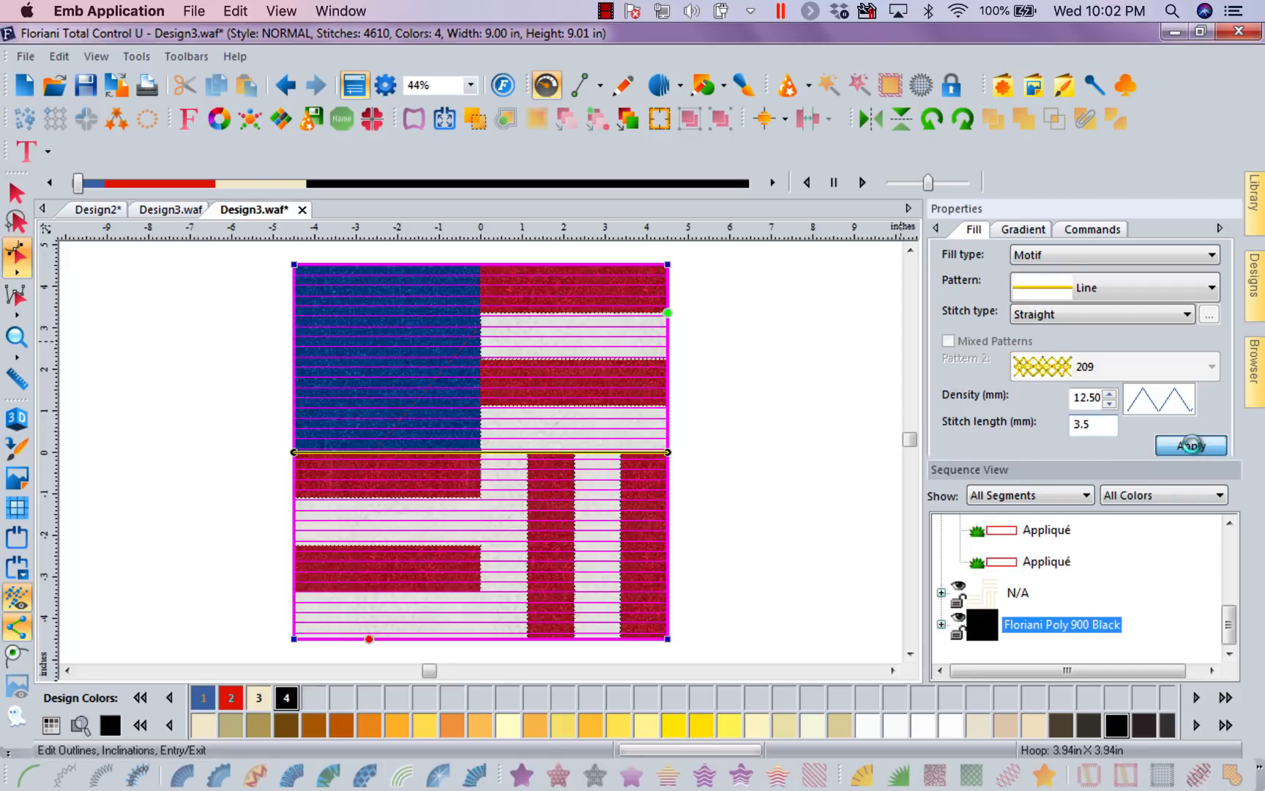
{"action": "left_click", "coordinate": [838, 415]}
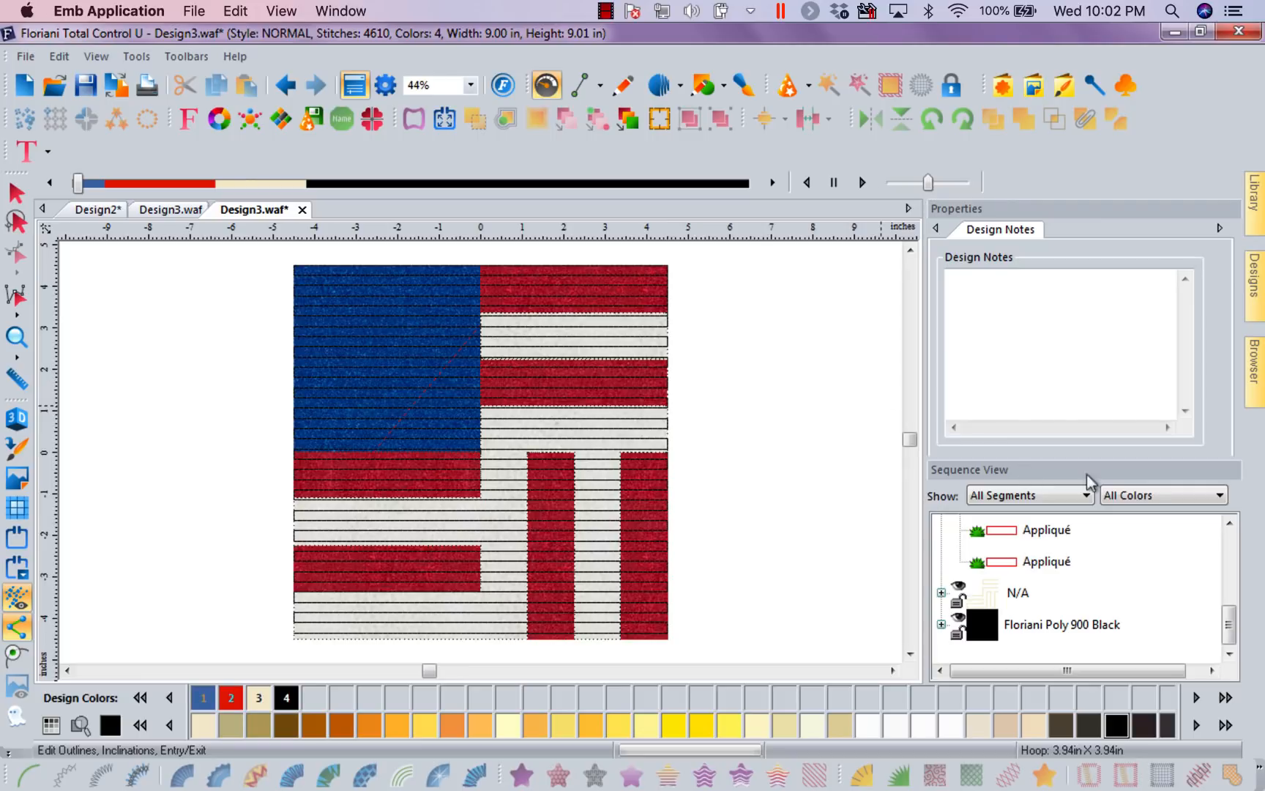
Filter the sequence list to the 900 Black color and run the stitch simulation through to the end of the design
{"action": "left_click", "coordinate": [1220, 495]}
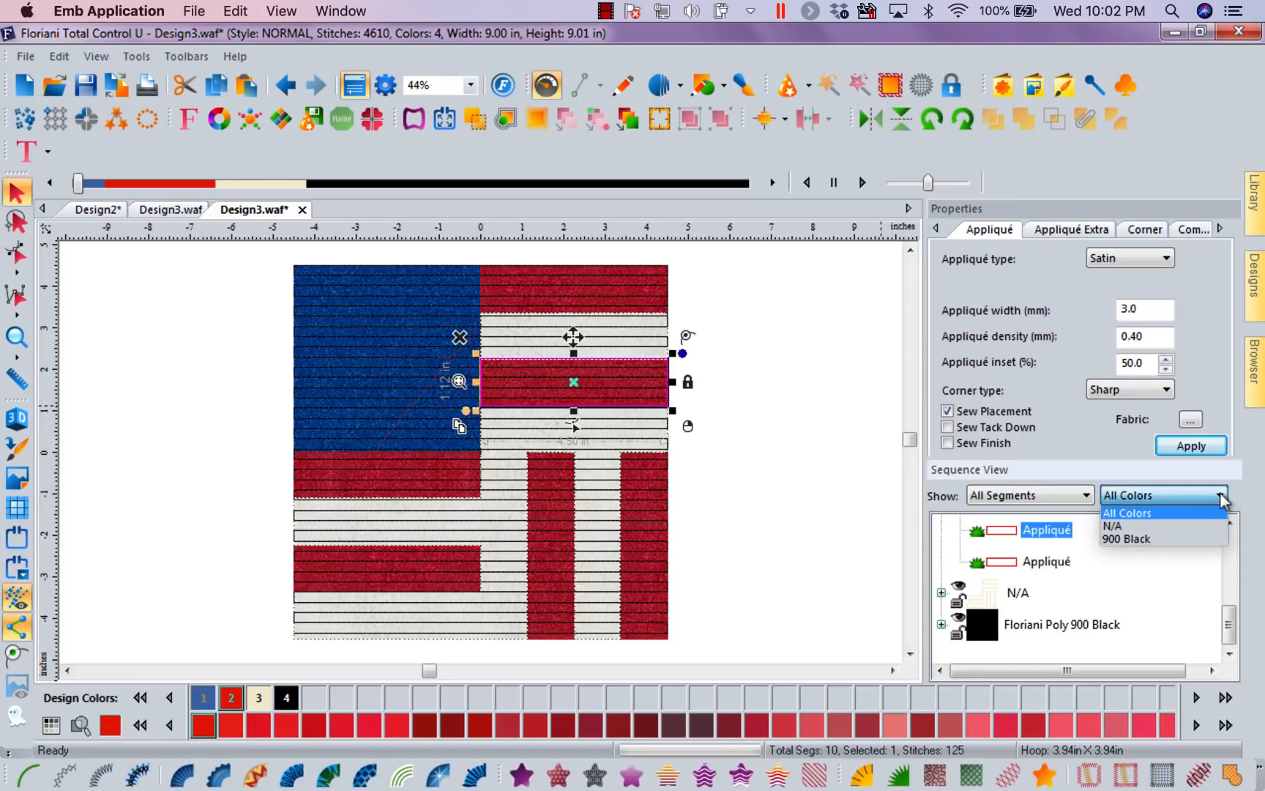
{"action": "left_click", "coordinate": [1159, 540]}
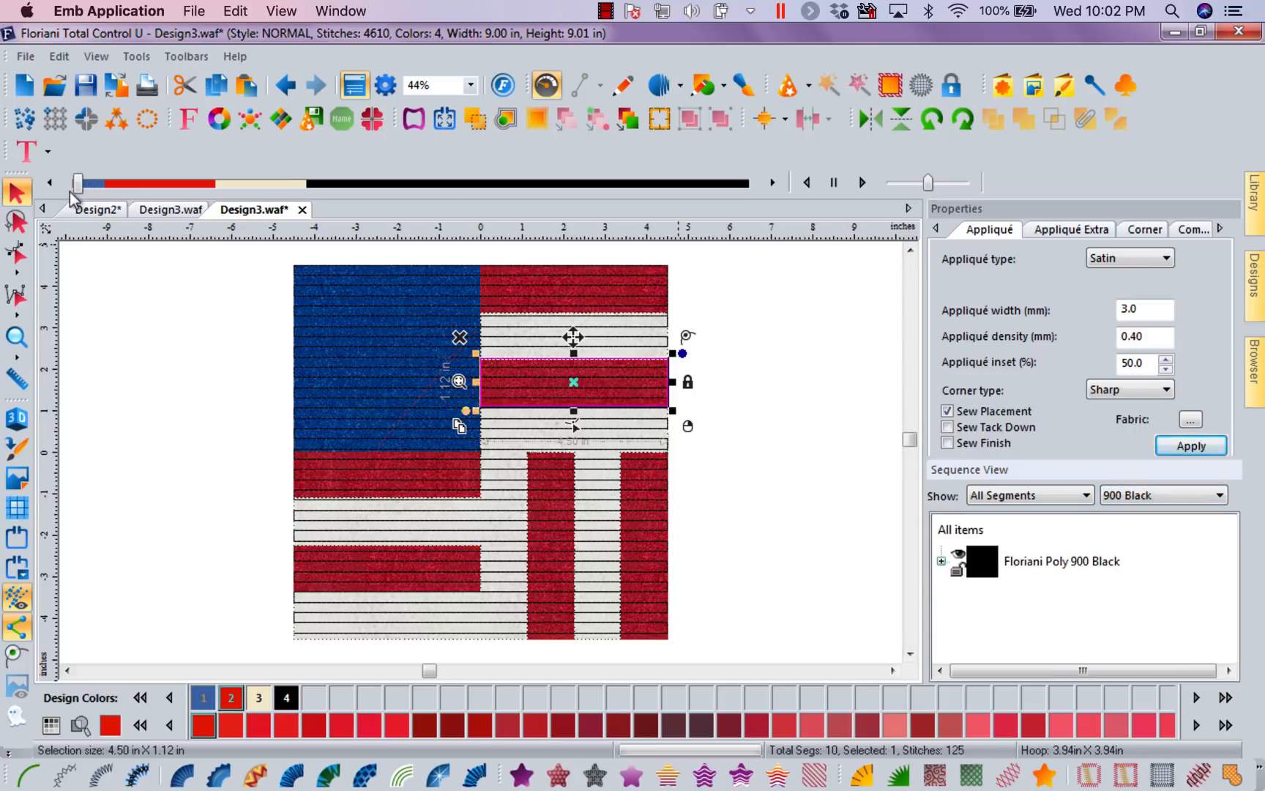
{"action": "mouse_move", "coordinate": [77, 187]}
{"action": "left_mouse_down"}
{"action": "mouse_move", "coordinate": [456, 189]}
{"action": "mouse_move", "coordinate": [752, 214]}
{"action": "left_mouse_up"}
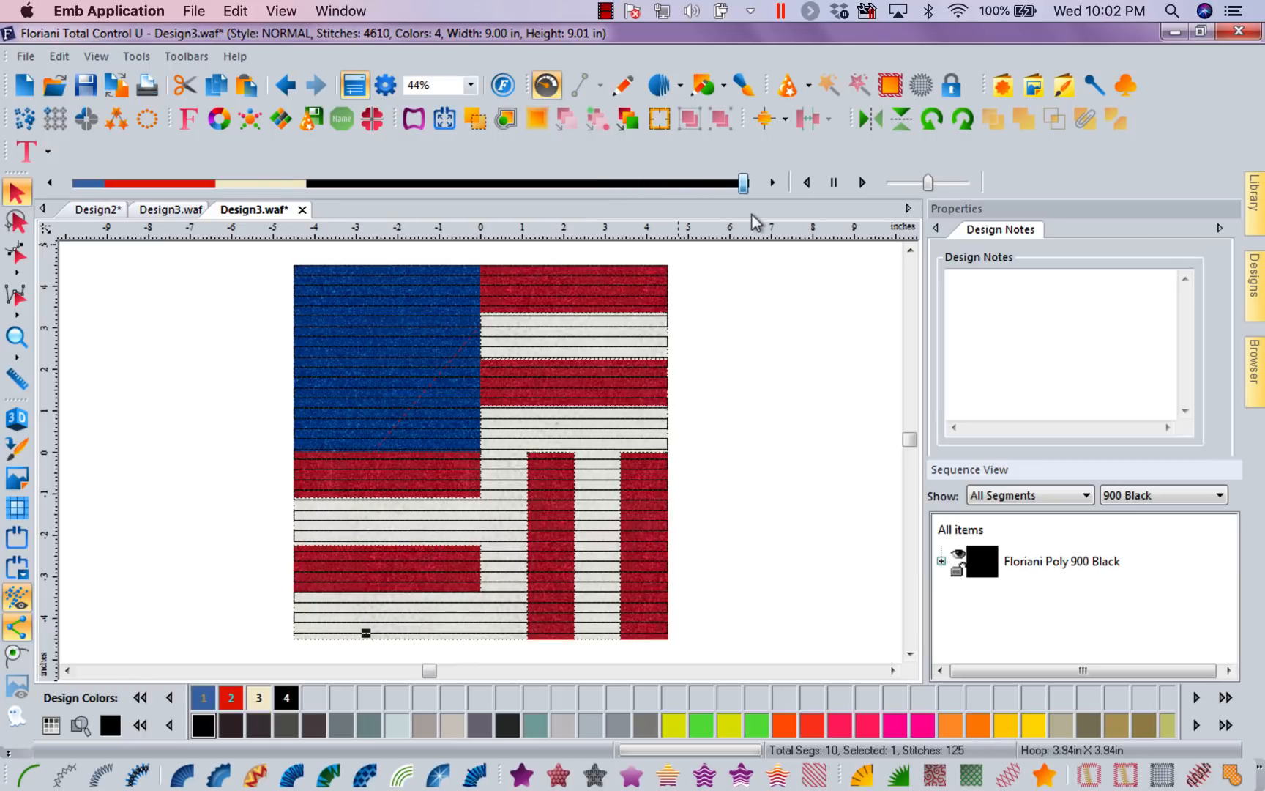
Change the black line fill's stitch type back to Wave, regenerate it, and run the stitch simulation to the end
{"action": "left_click", "coordinate": [998, 563]}
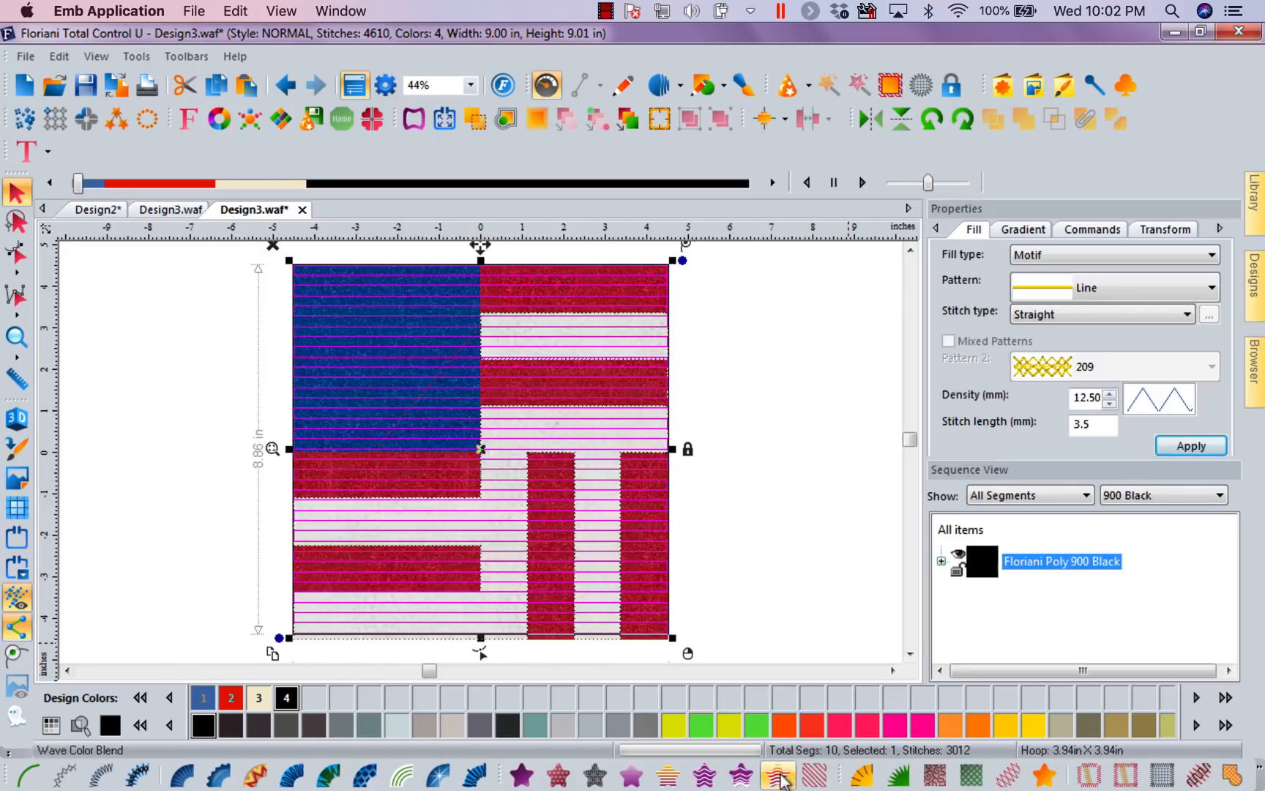
{"action": "left_click", "coordinate": [1186, 315]}
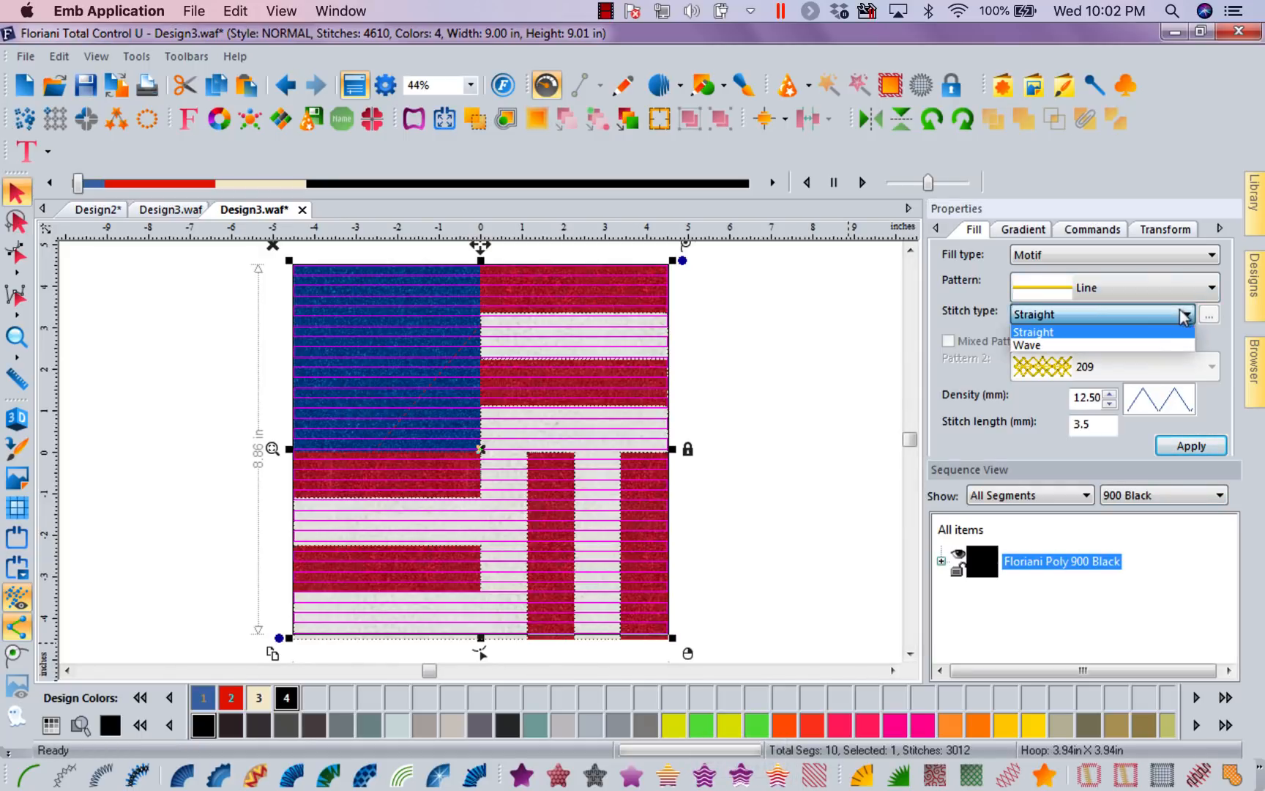
{"action": "left_click", "coordinate": [1041, 346]}
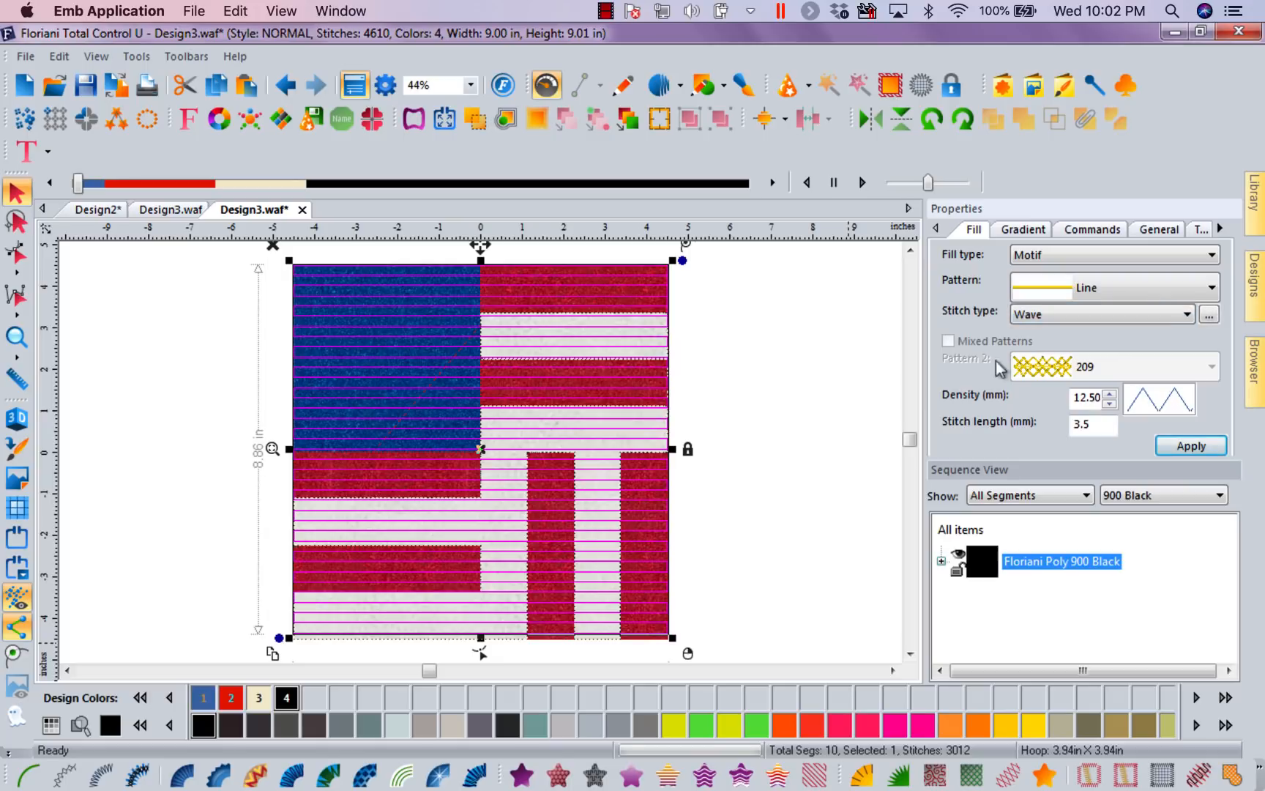
{"action": "left_click", "coordinate": [1186, 448]}
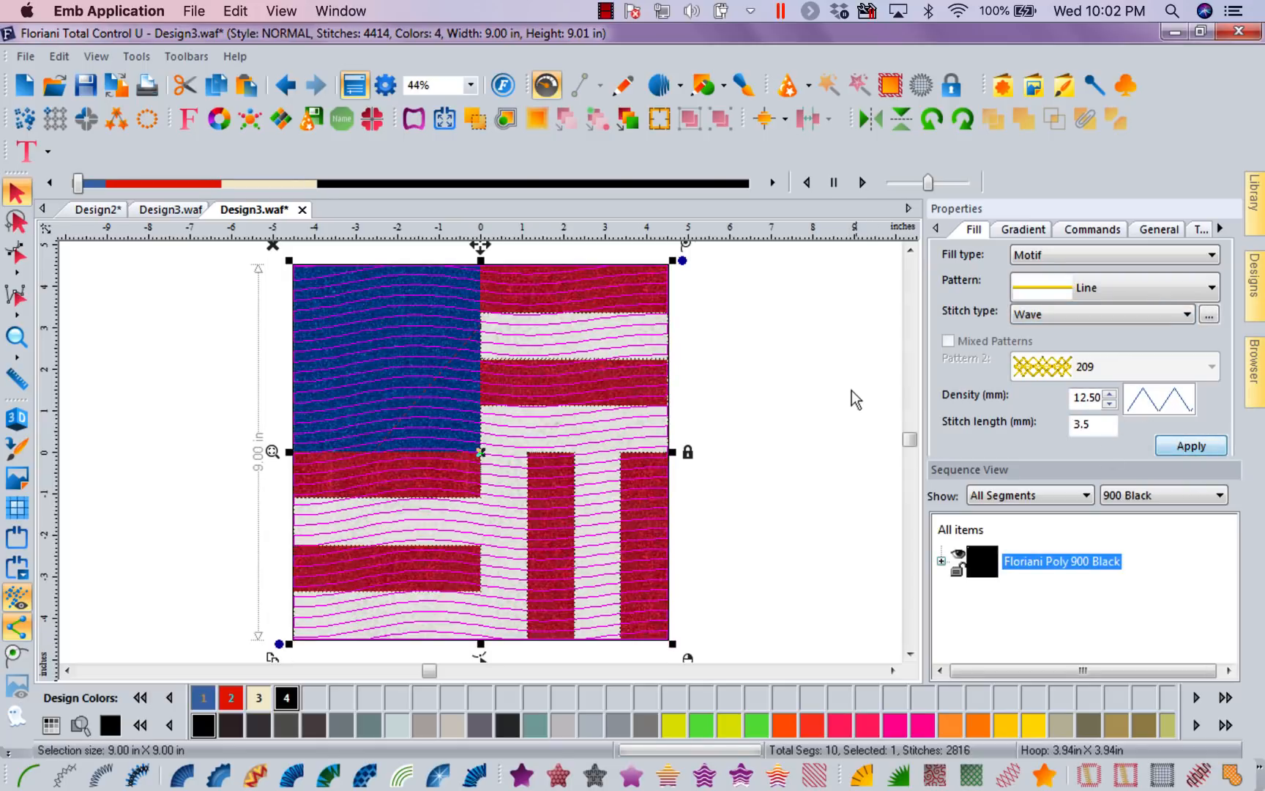
{"action": "left_click", "coordinate": [807, 283]}
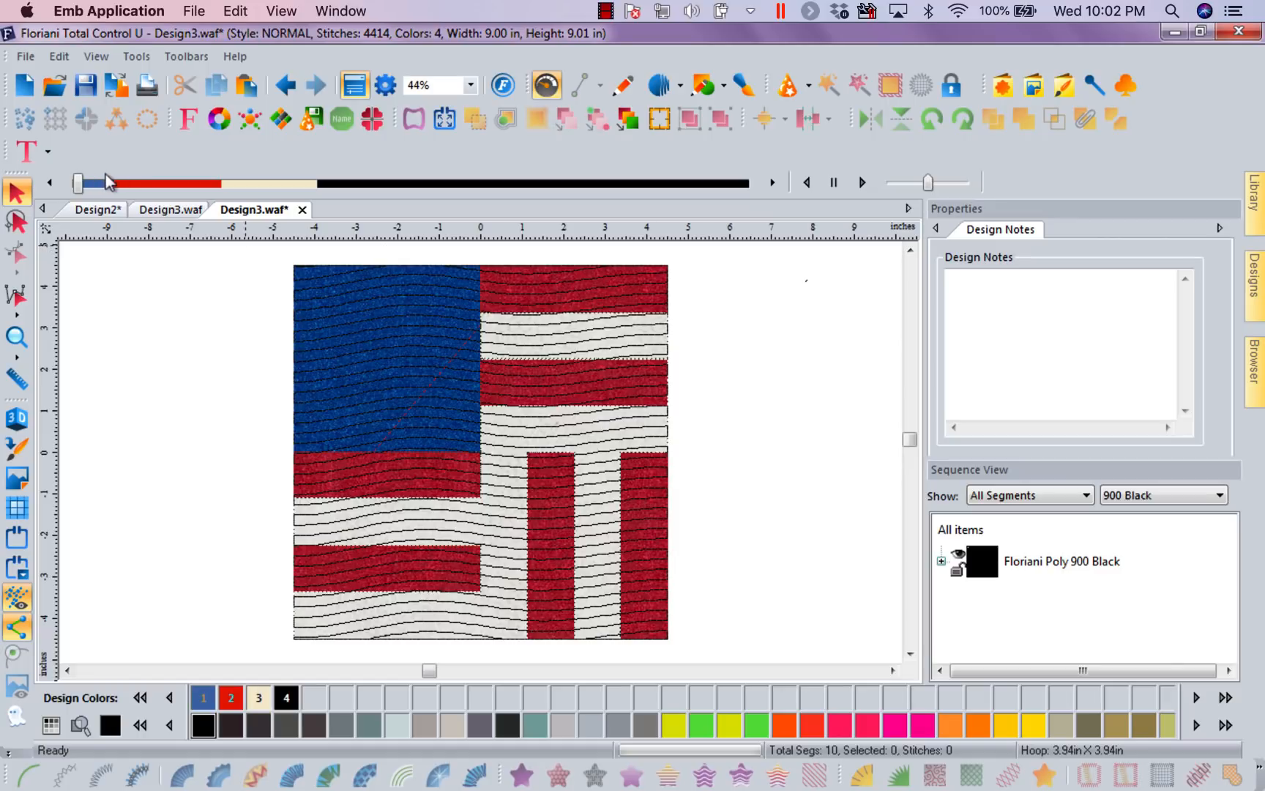
{"action": "left_click_drag", "start_coordinate": [77, 183], "coordinate": [774, 225]}
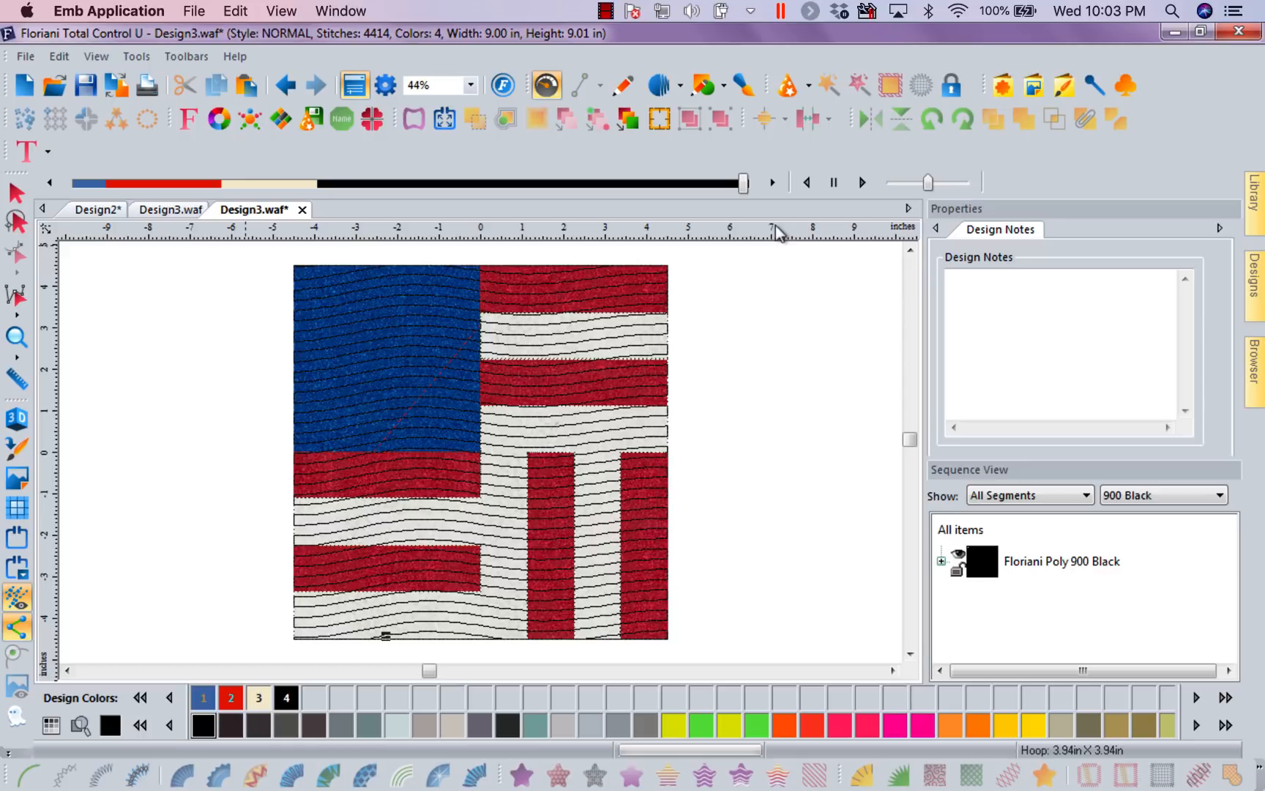
{"action": "left_click", "coordinate": [606, 12]}
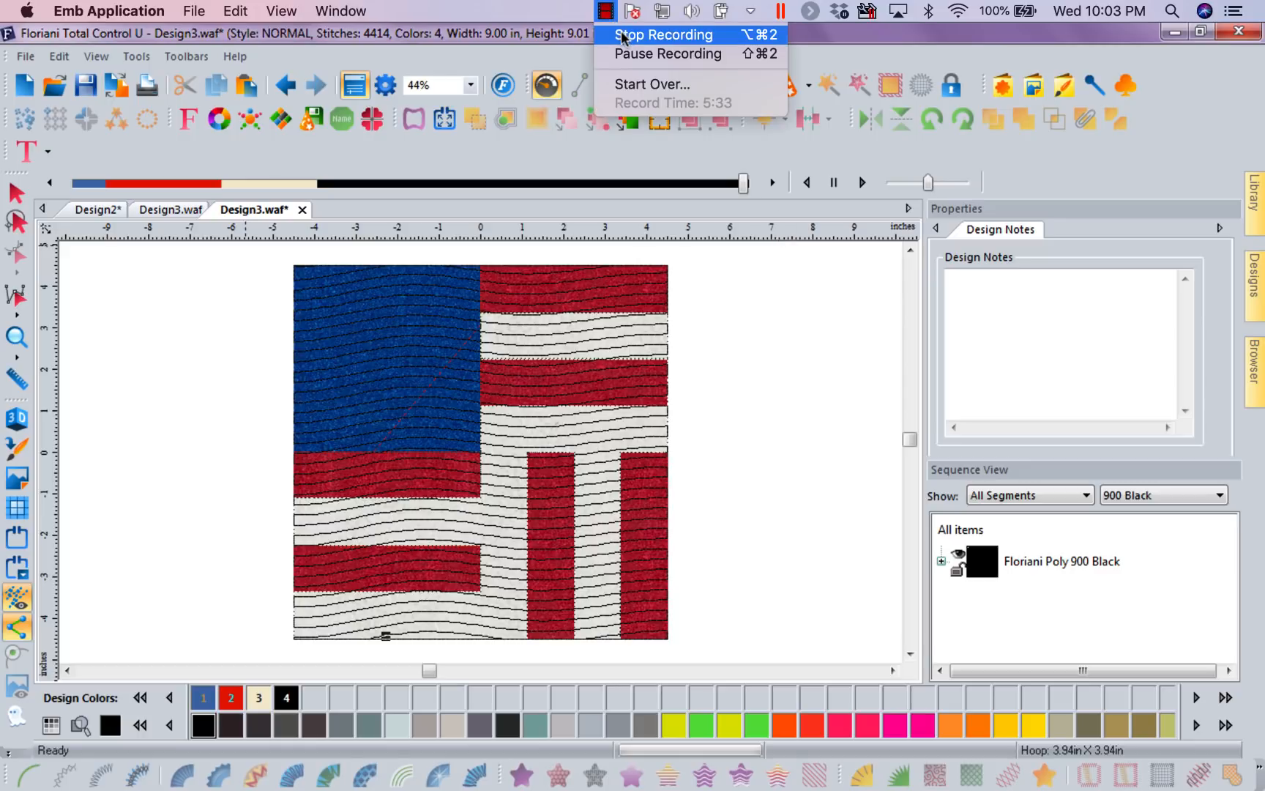